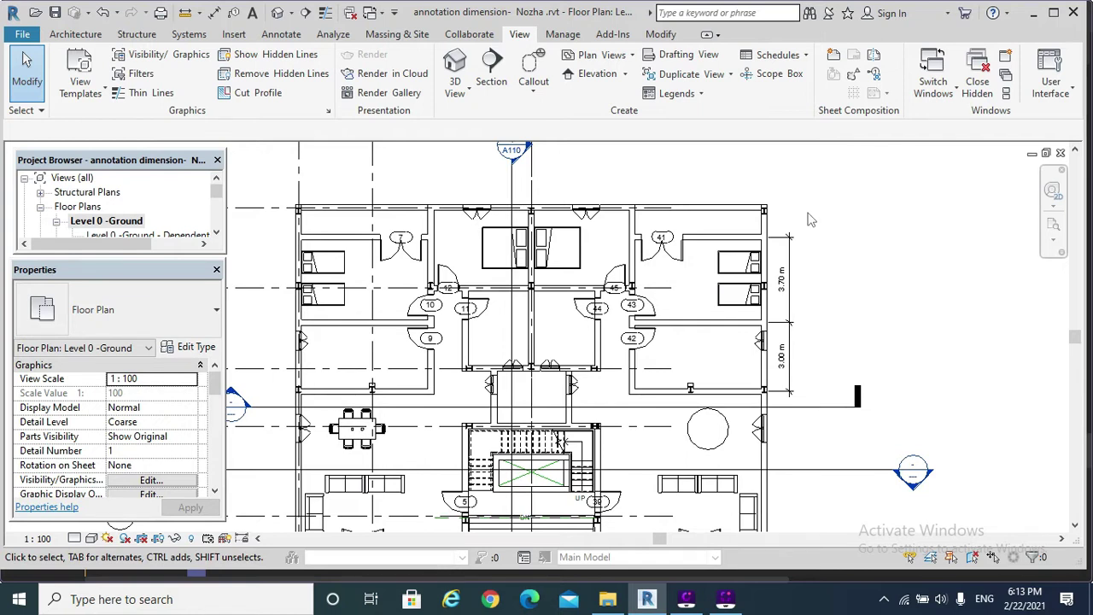
Step: Switch the ribbon to the Annotate tab on the Level 0 - Ground floor plan
click(281, 34)
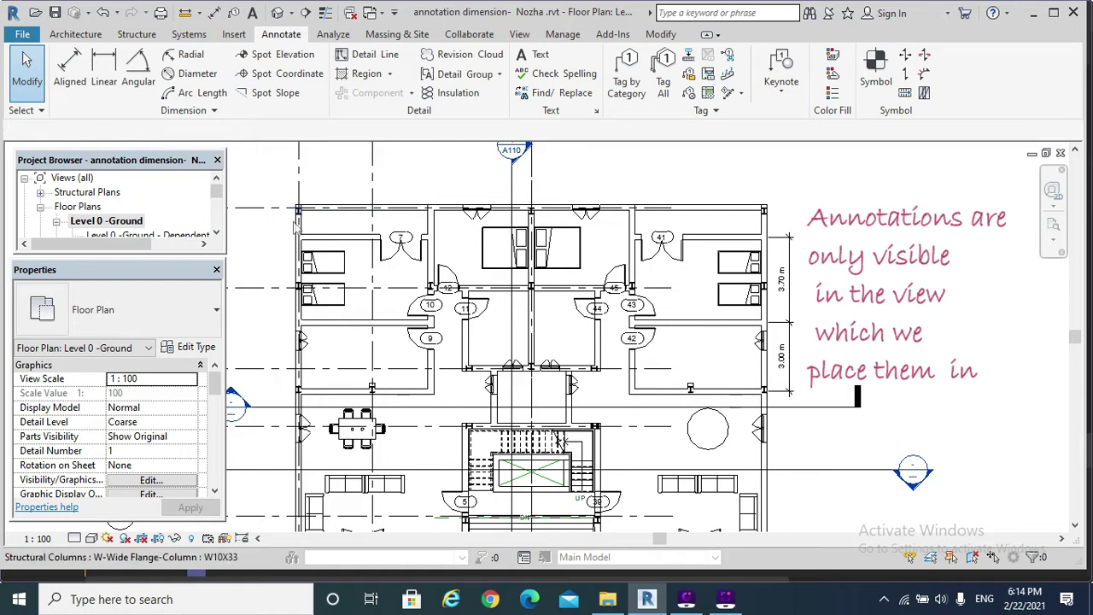
Step: Open the Level 3 Third plan from the Project Browser's Floor Plans list
scroll(124, 216, down, 4)
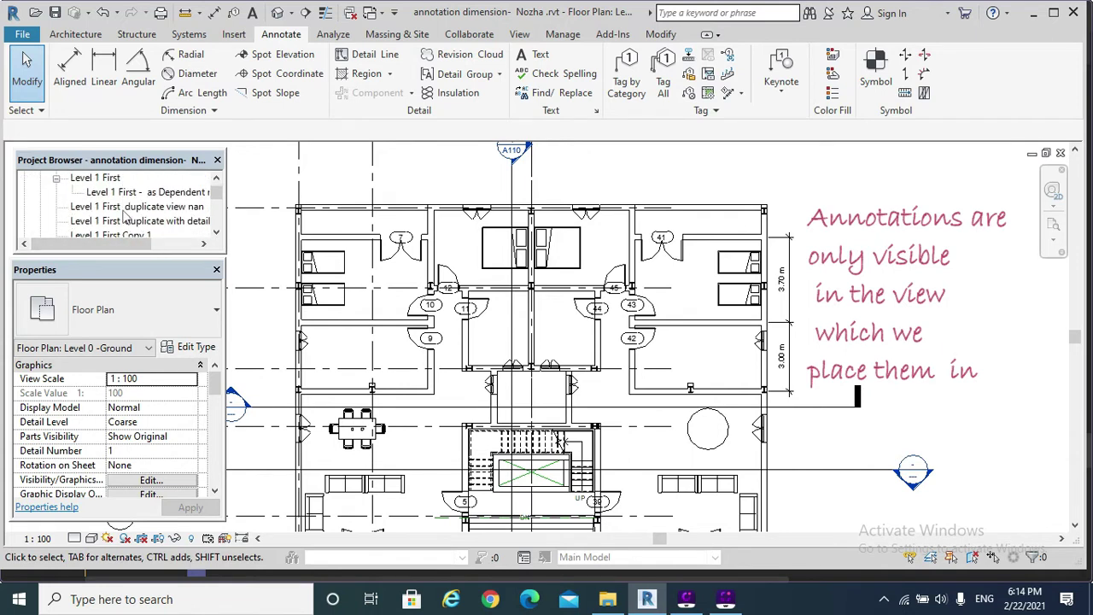
scroll(120, 209, down, 4)
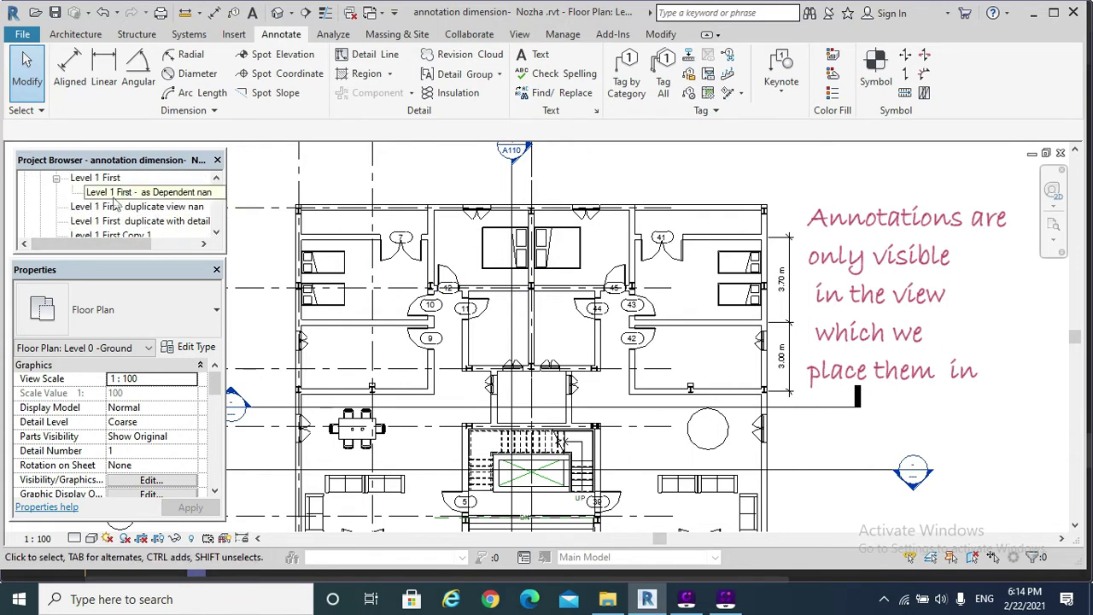
double_click(111, 179)
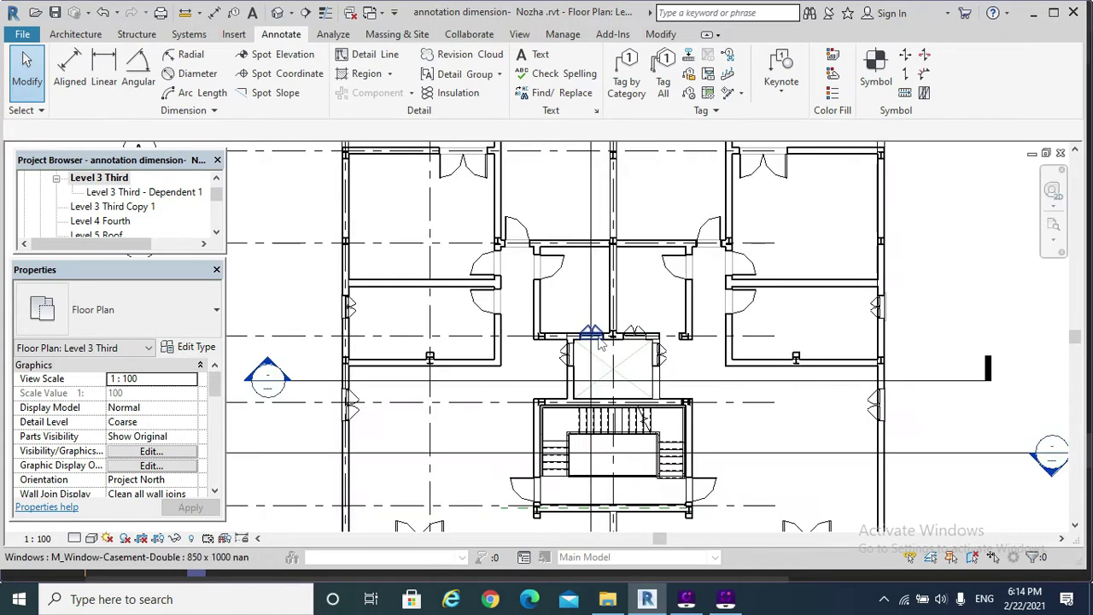
scroll(756, 302, down, 2)
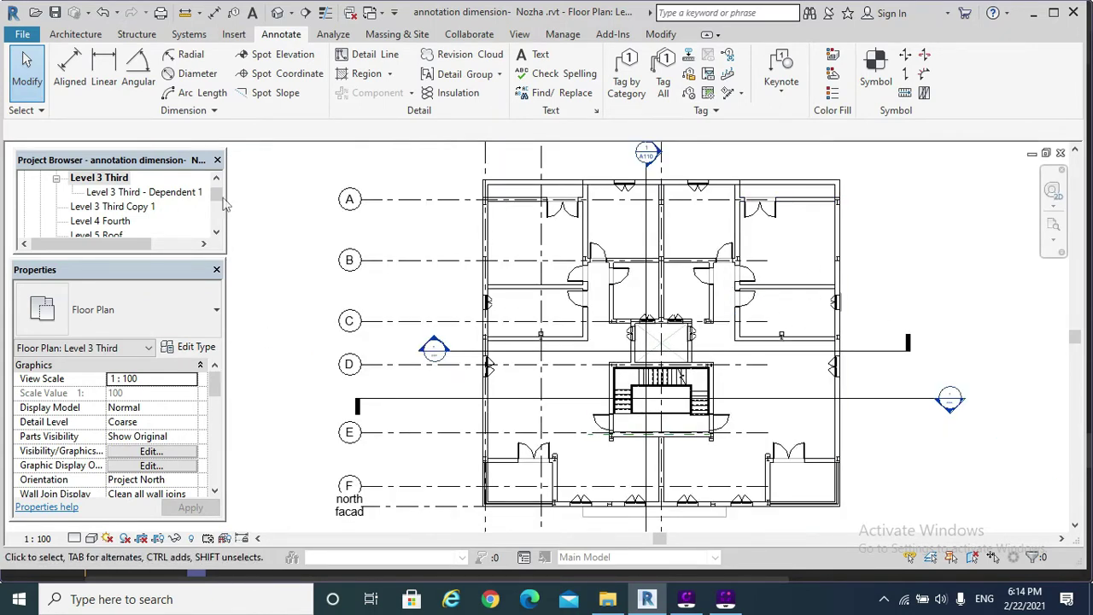
scroll(220, 198, up, 3)
double_click(106, 220)
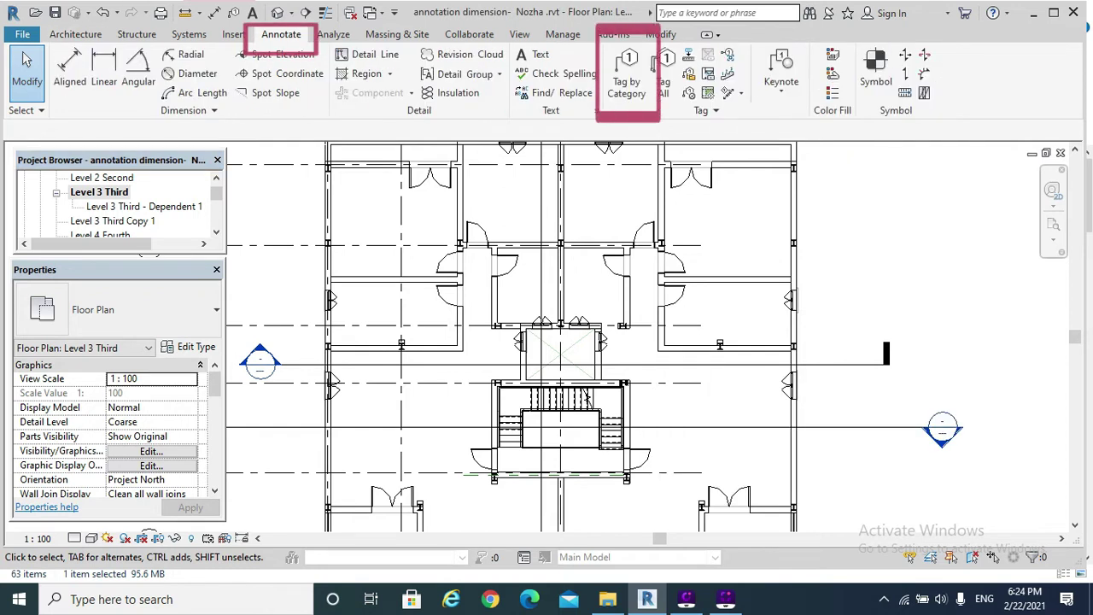
Step: Use Tag by Category to place door number tags 64 and 66
click(624, 78)
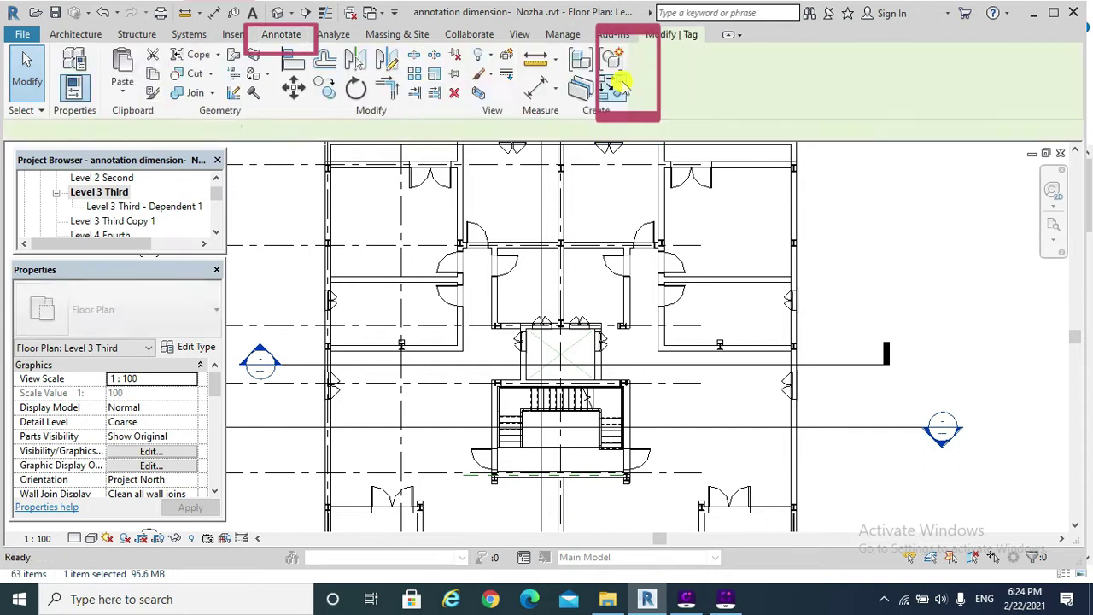
click(658, 253)
click(646, 242)
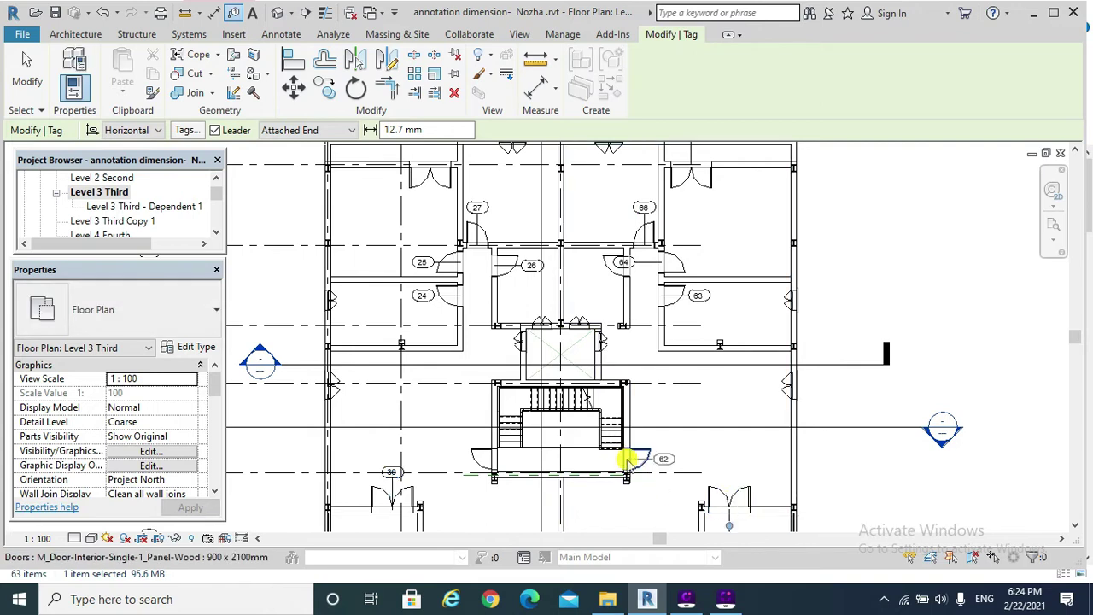
scroll(358, 223, up, 2)
scroll(698, 273, down, 3)
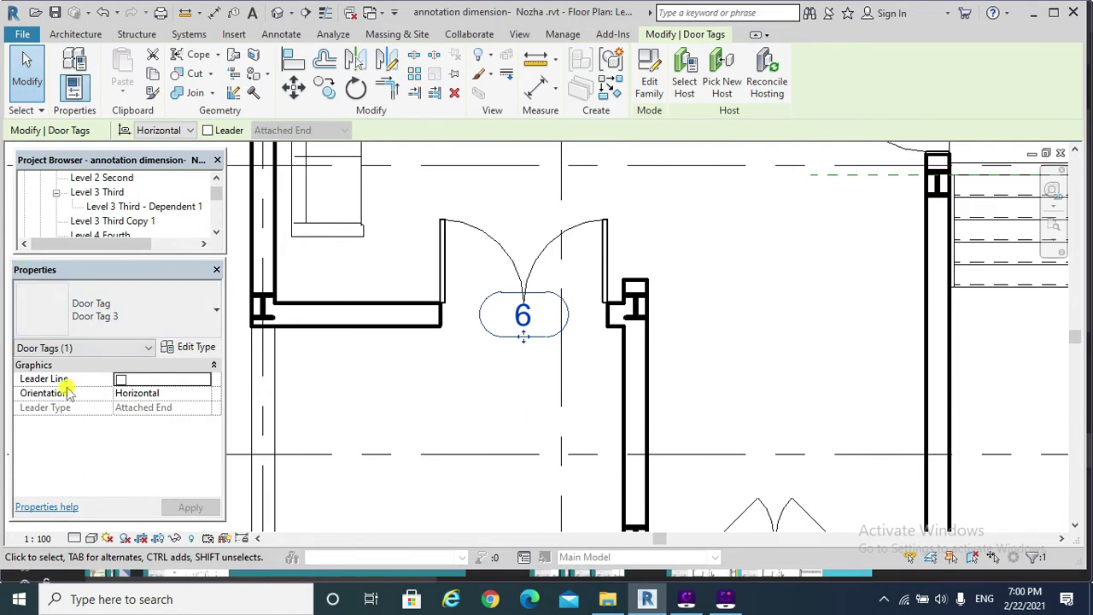
Step: Turn on the tag's leader and duplicate its type as Door Tag 3 with an Arrow Filled 20 Degree arrowhead
click(121, 379)
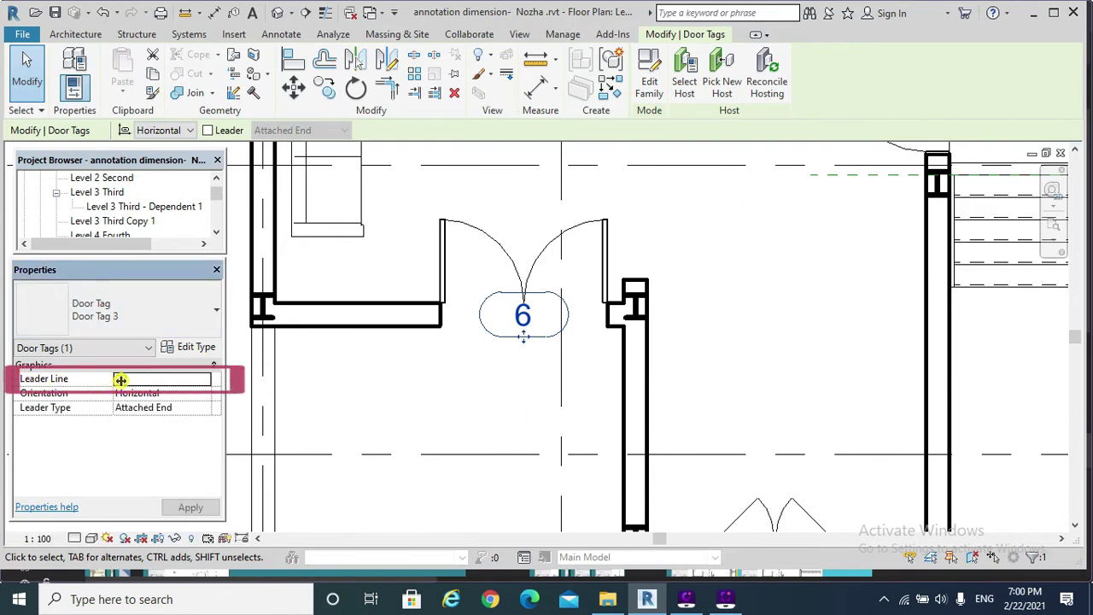
click(197, 346)
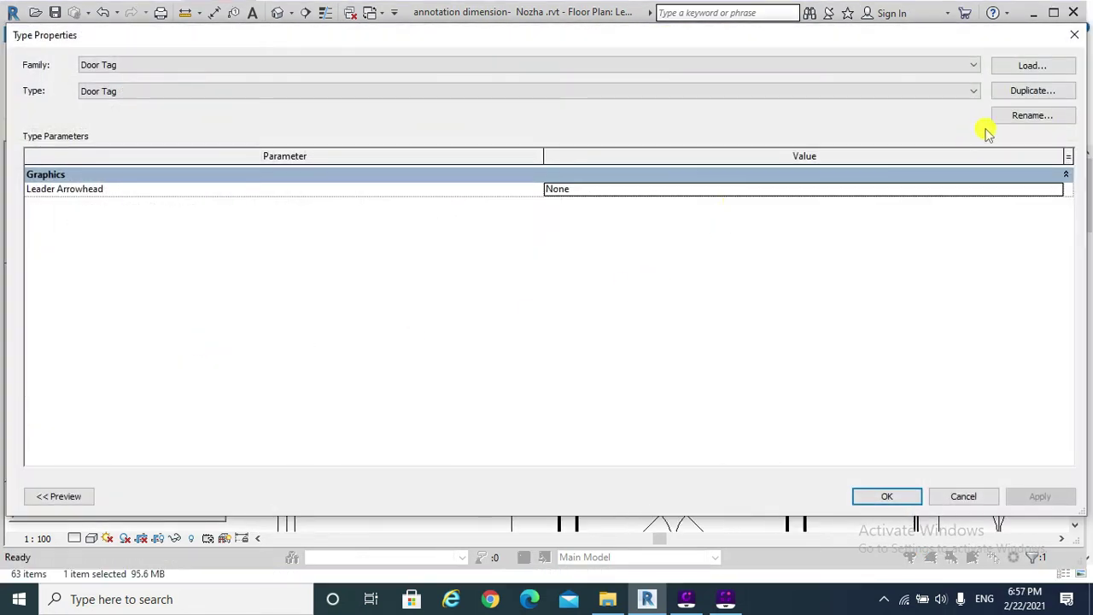
click(1014, 93)
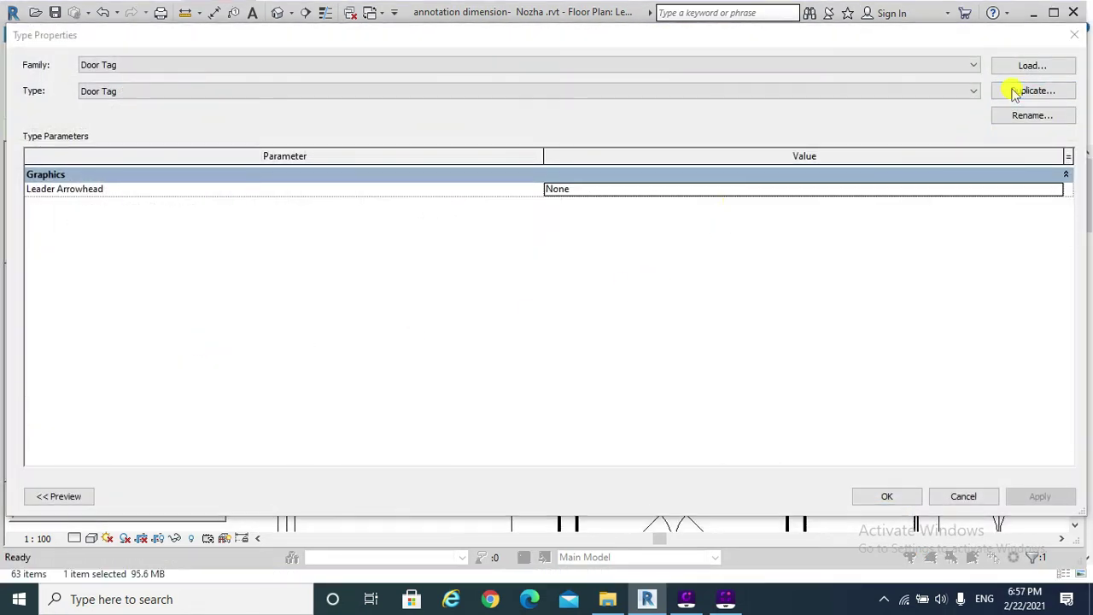
click(546, 306)
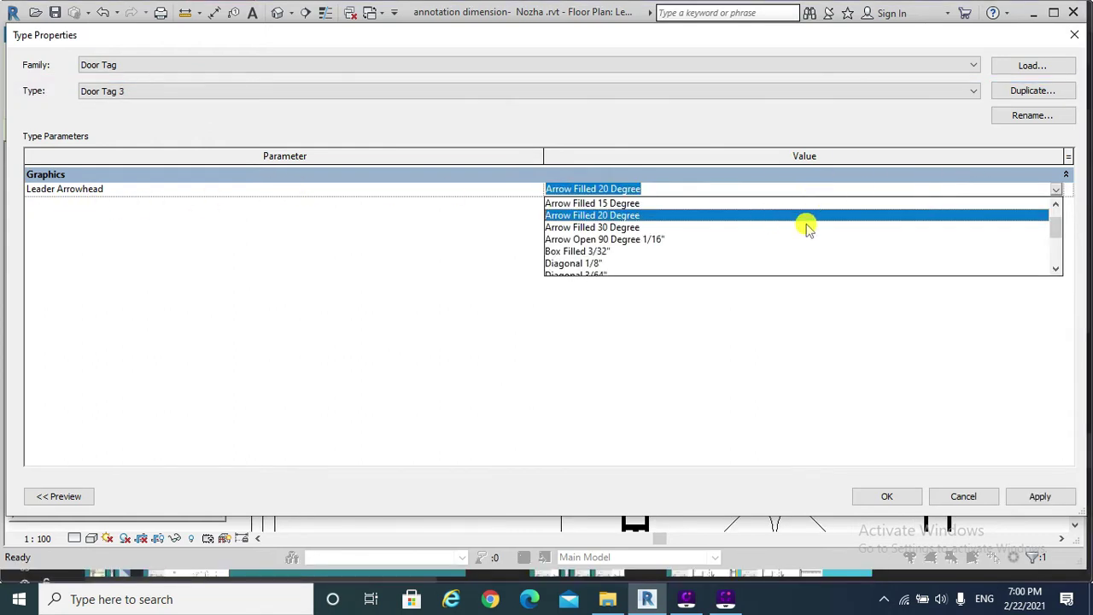
scroll(843, 228, up, 1)
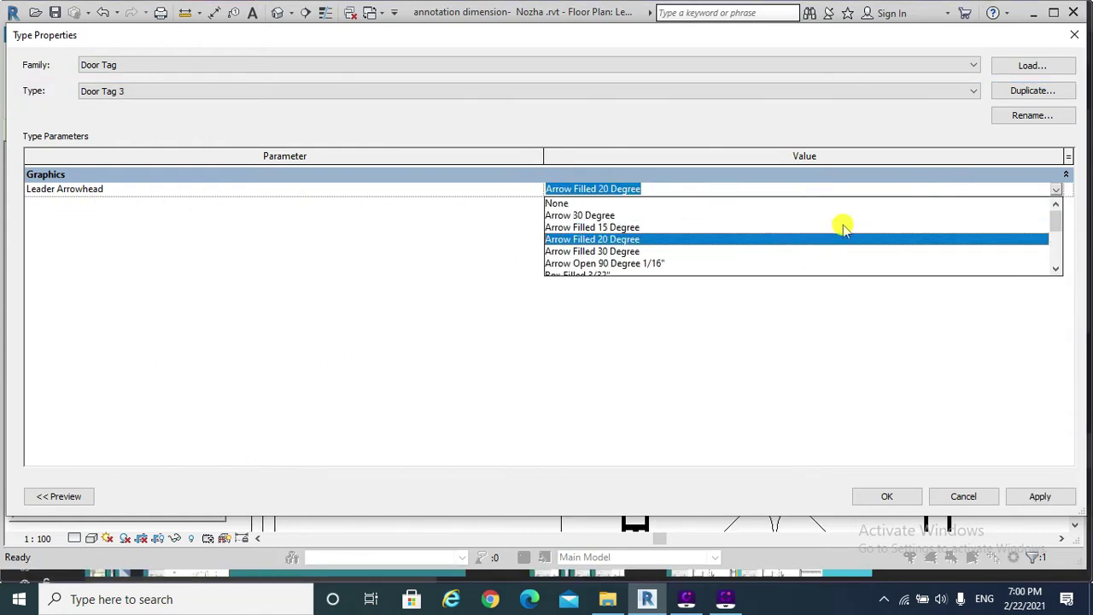
click(565, 203)
click(566, 189)
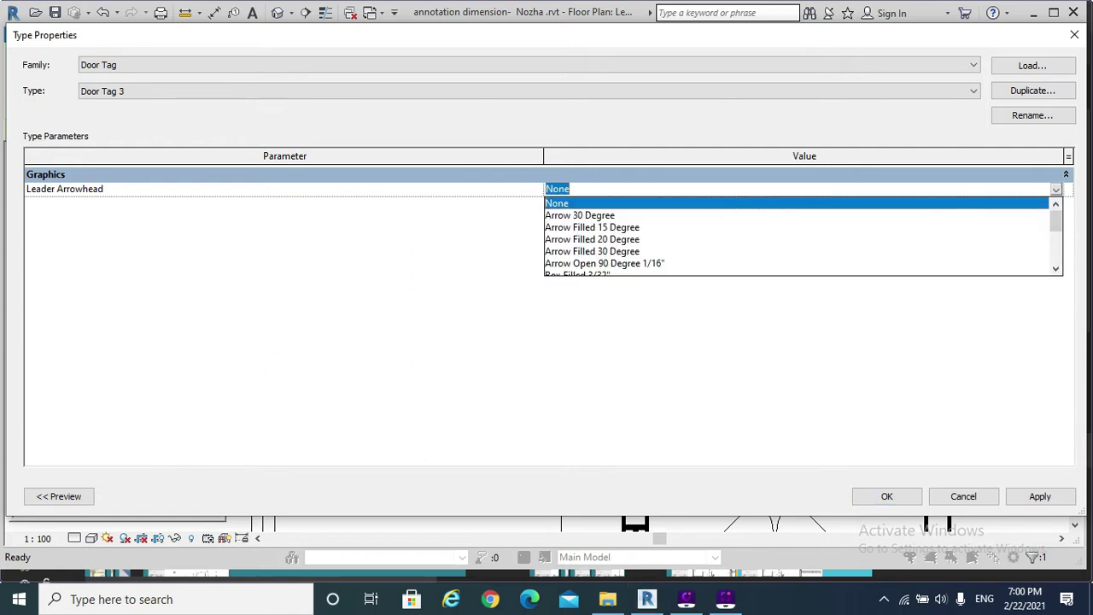
click(592, 240)
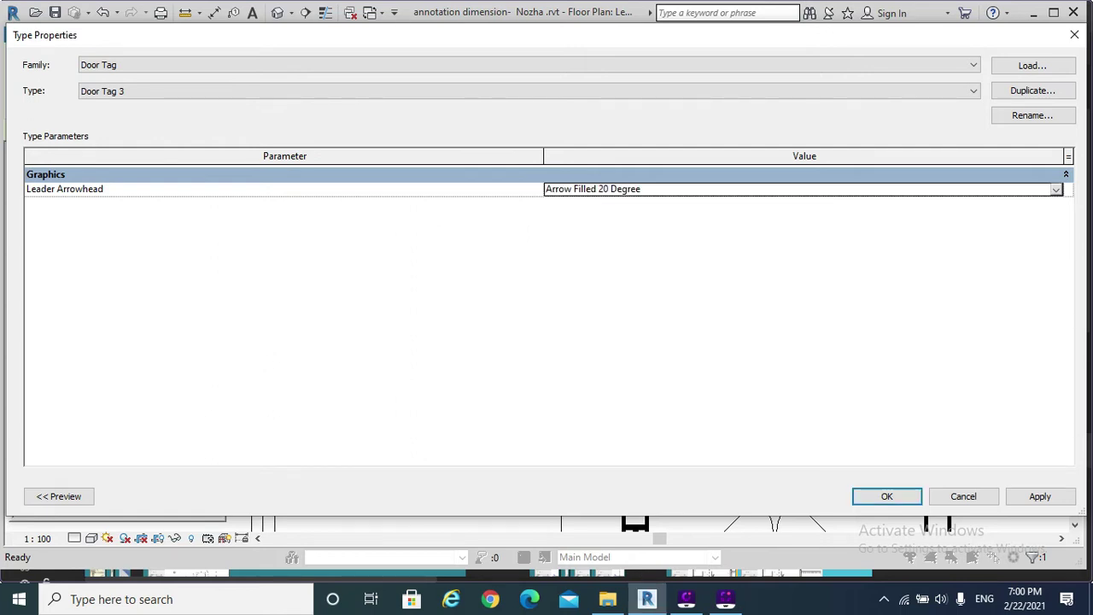
click(1042, 498)
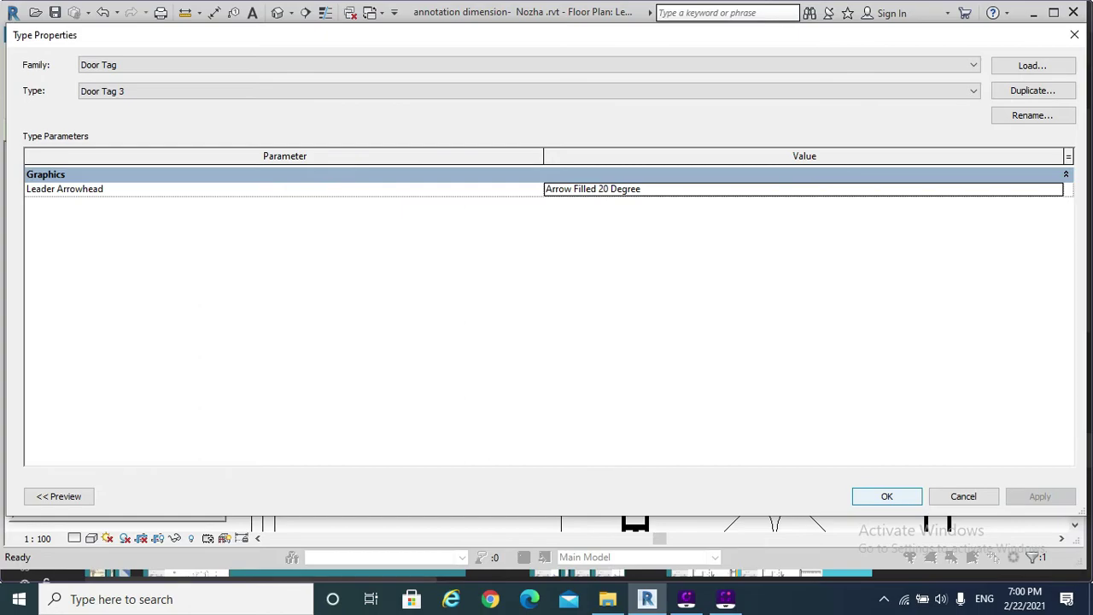
click(886, 496)
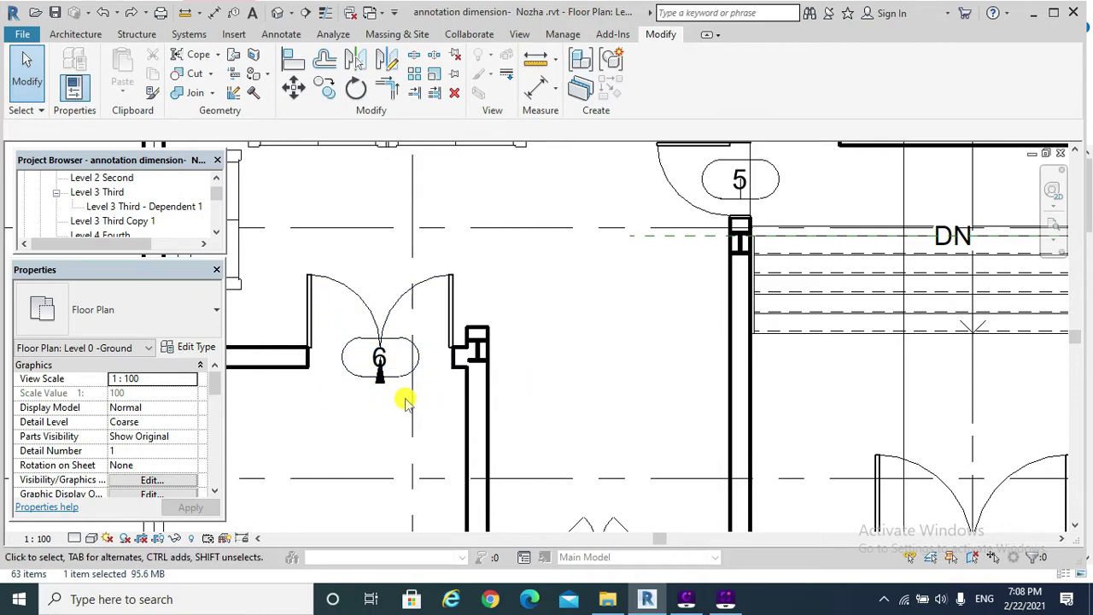
Step: Move door tag 6 below its double door using MV
click(392, 344)
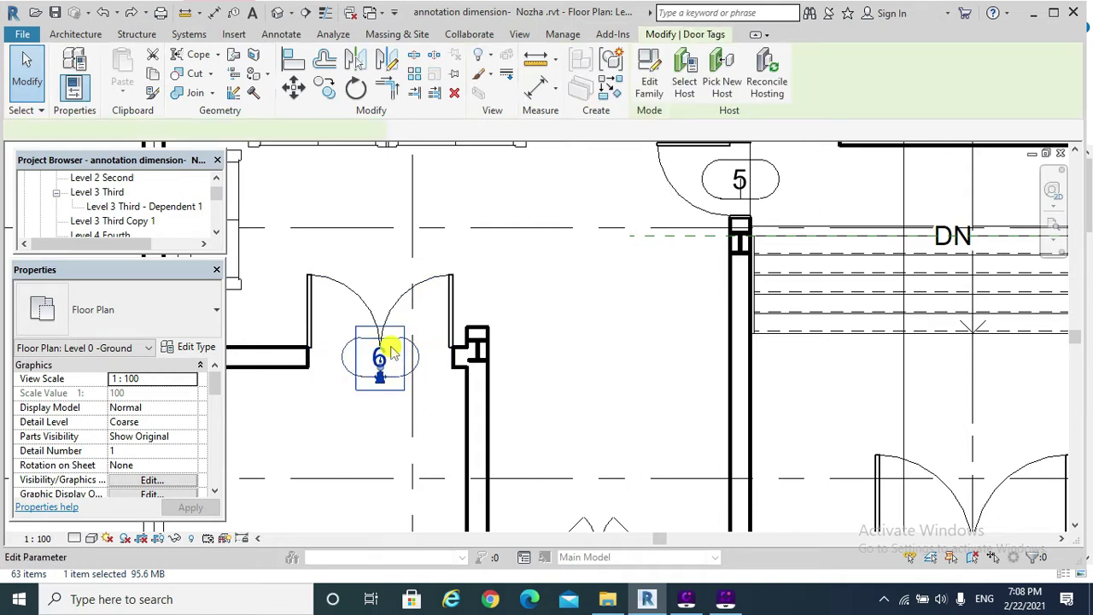
key(m)
key(v)
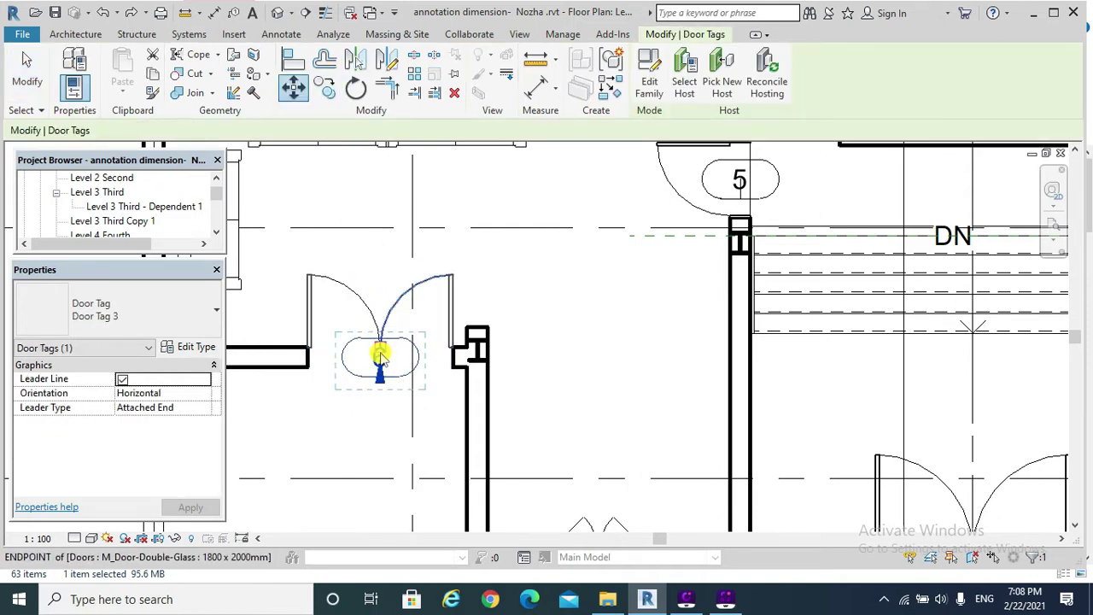
click(378, 348)
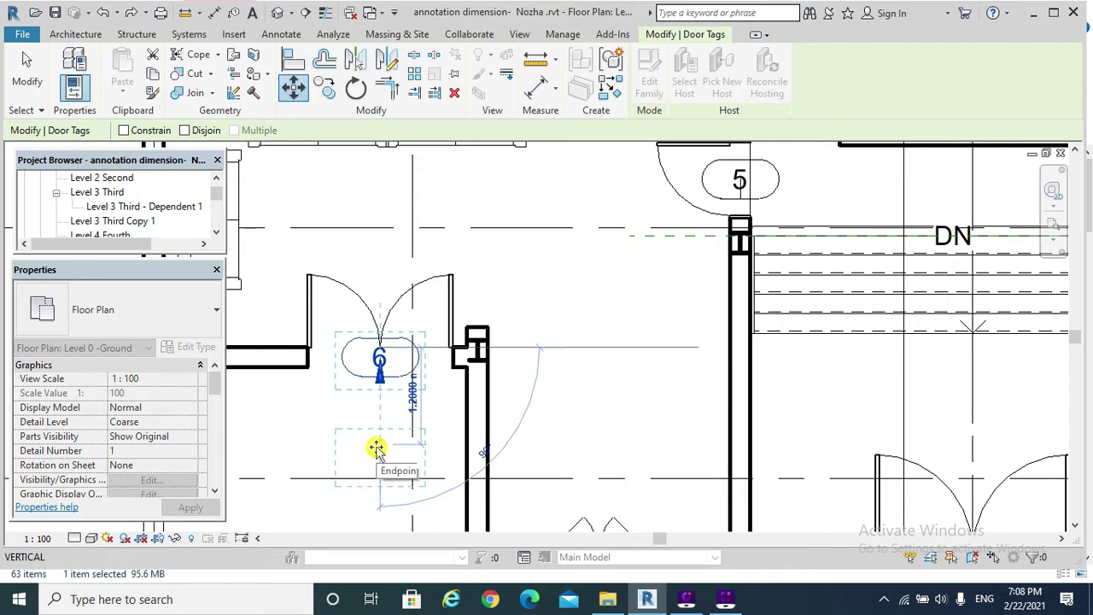
click(378, 450)
key(Escape)
middle_drag(487, 460, 571, 385)
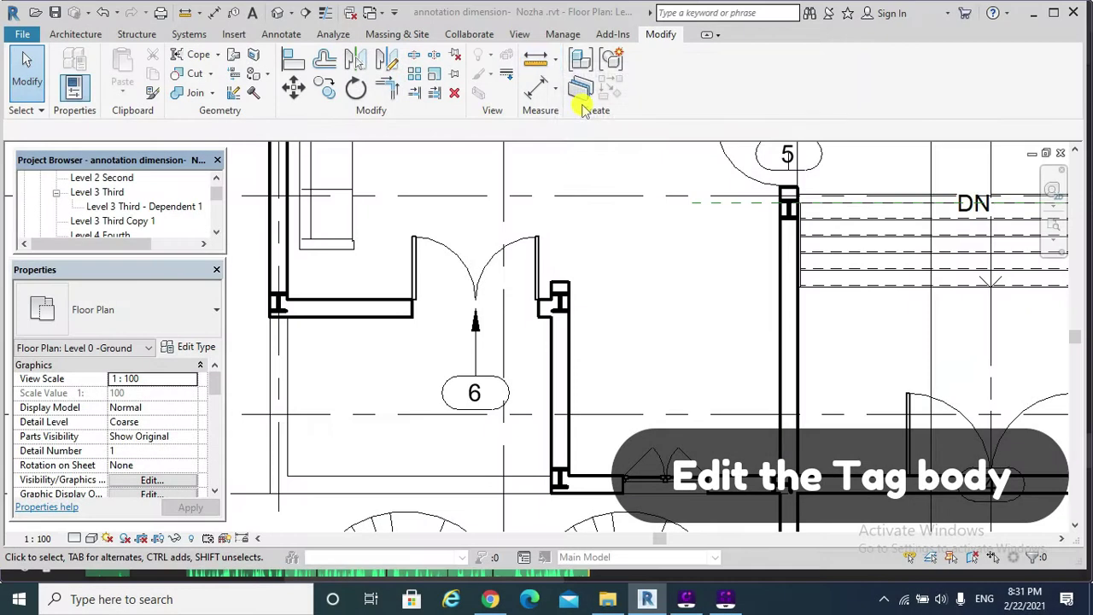
Step: Open door tag 6's family and delete the outline's top and bottom lines and both arcs
double_click(507, 391)
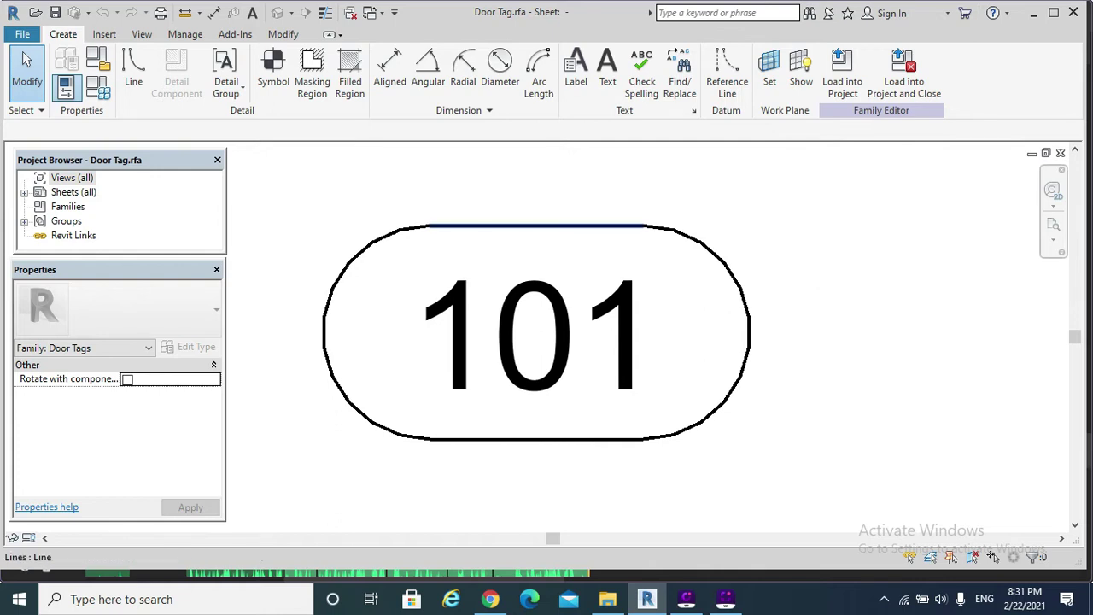
click(536, 225)
key(Delete)
click(744, 333)
key(Delete)
click(544, 439)
key(Delete)
click(324, 332)
key(Delete)
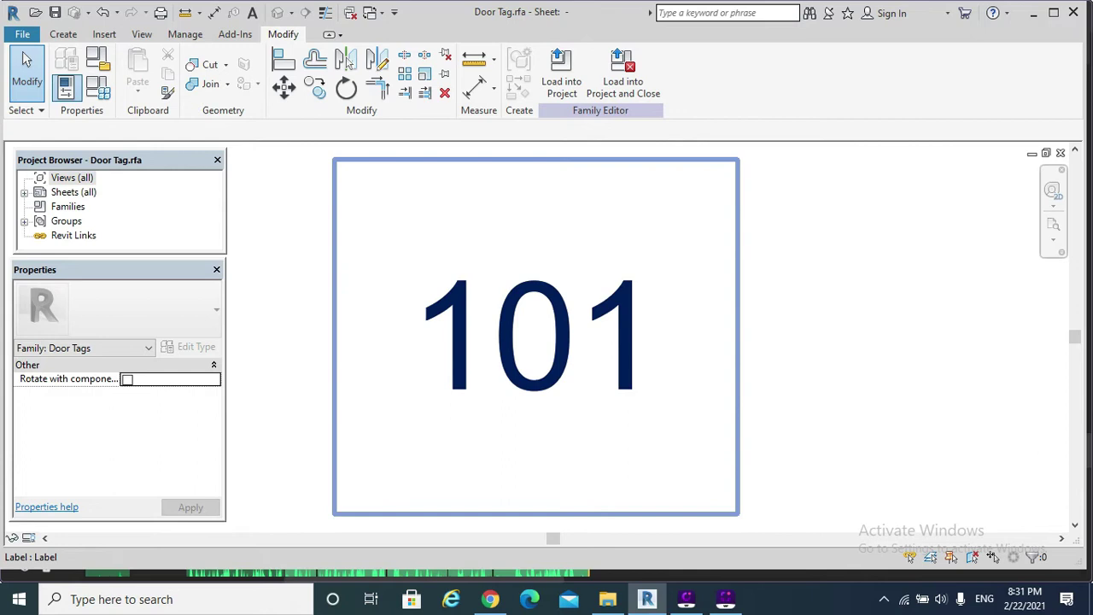
Step: Draw a rectangle enclosing the 101 label
click(63, 33)
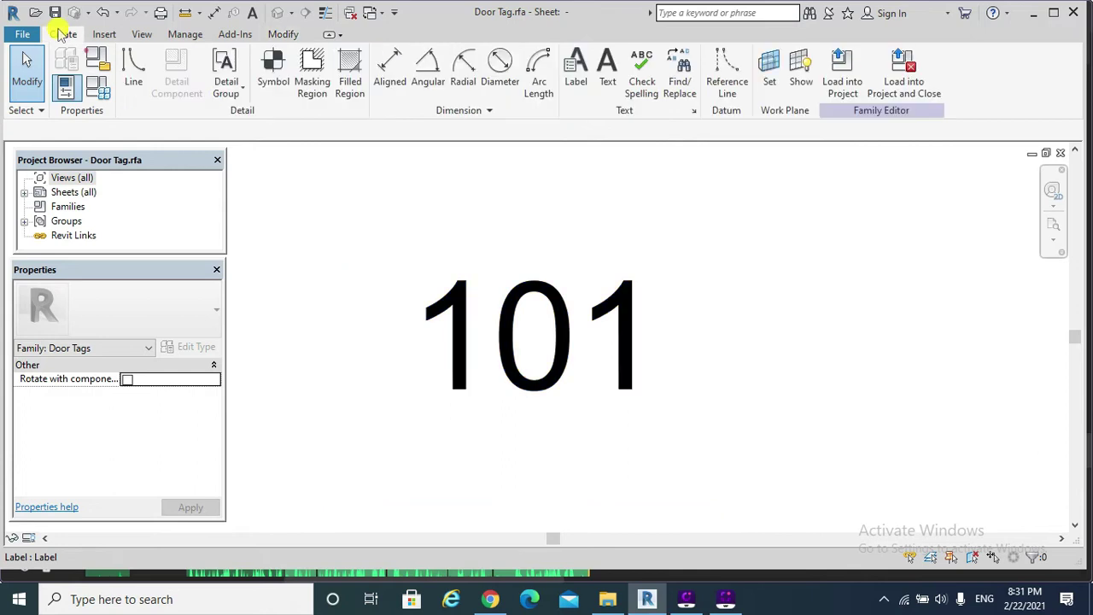
click(133, 58)
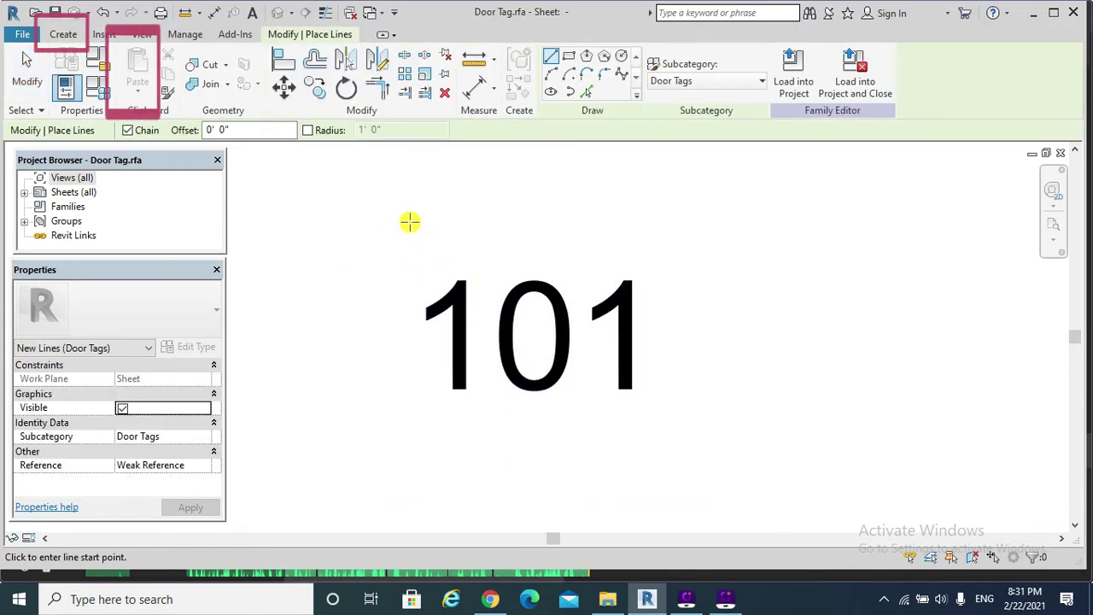
click(568, 56)
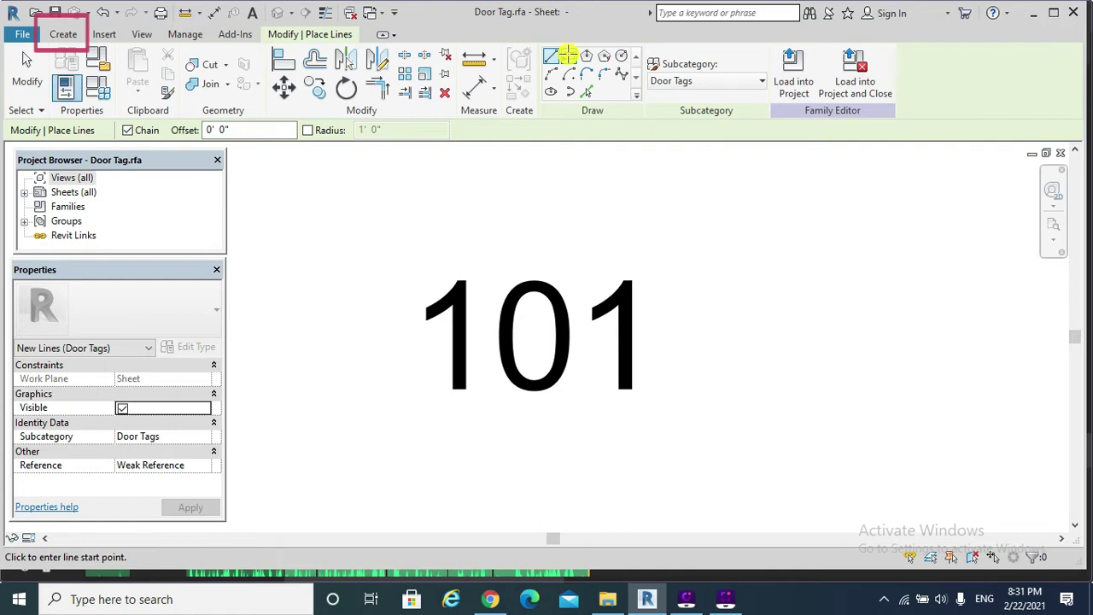
click(346, 220)
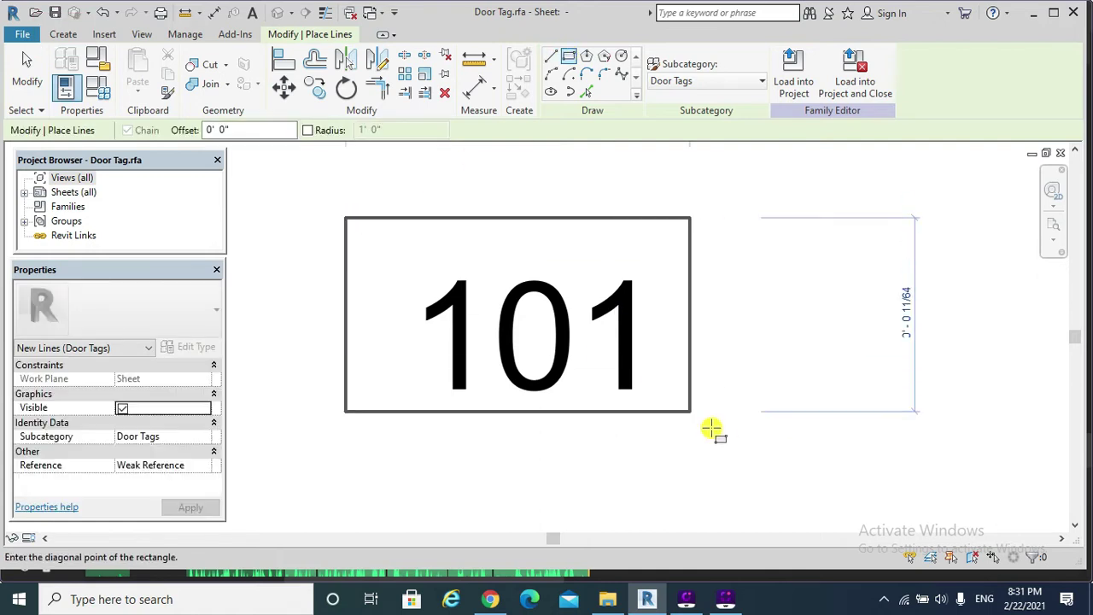
click(766, 464)
click(878, 359)
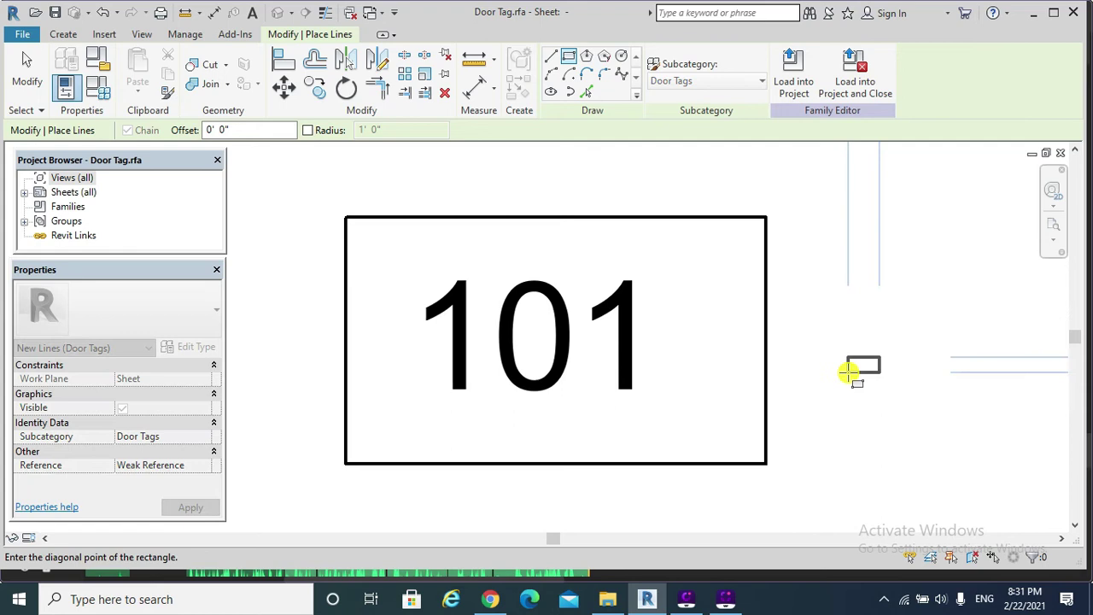
Step: Save the family as Door Tag ex2.rfa and load it into the annotation dimension project
click(22, 35)
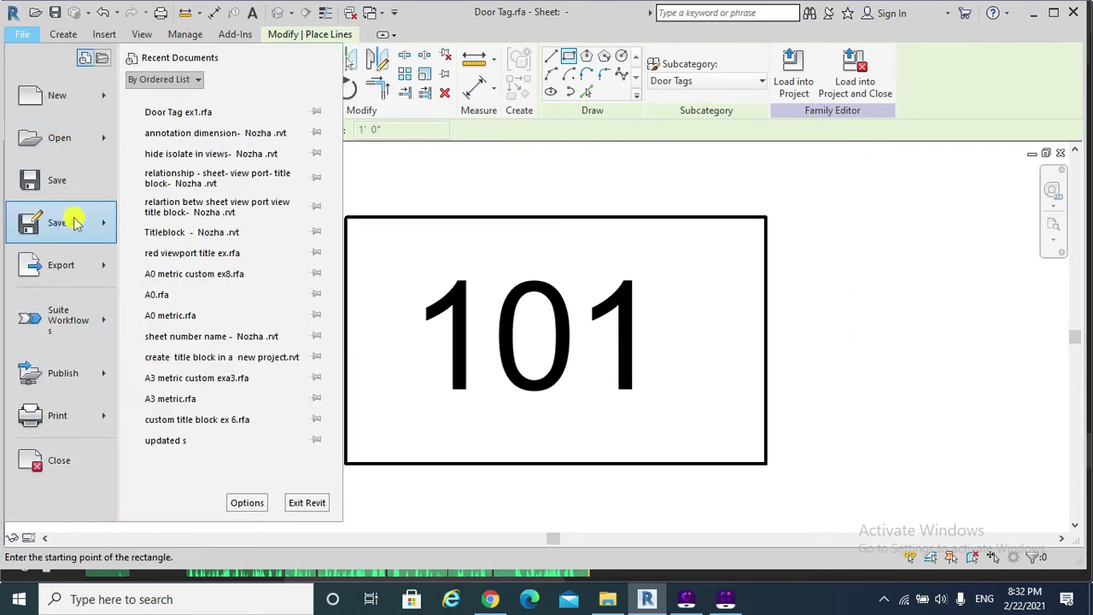
mouse_move(75, 222)
click(137, 167)
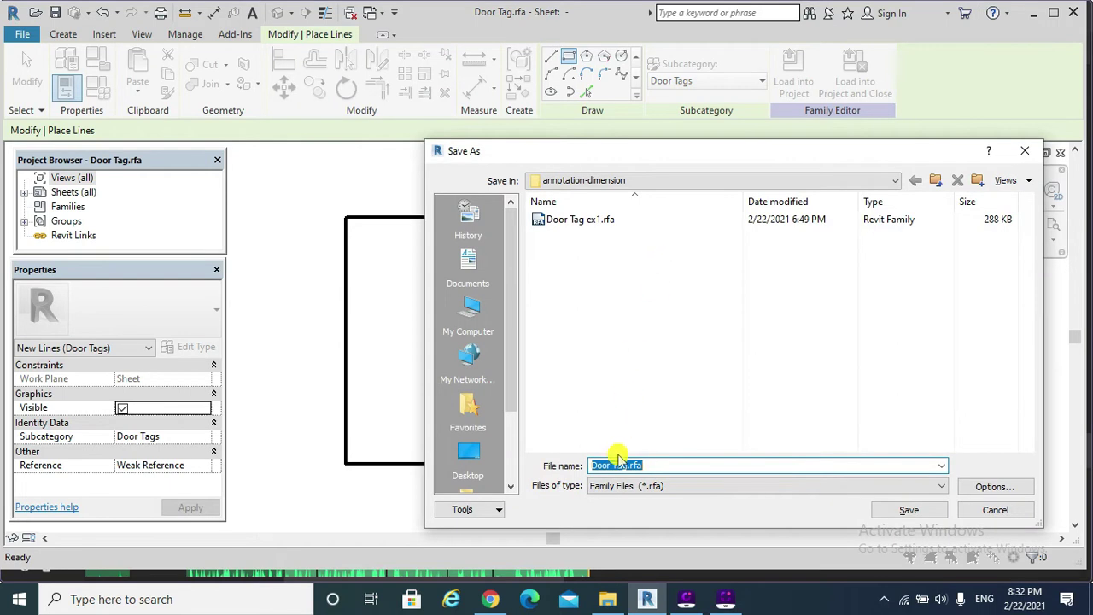
click(633, 463)
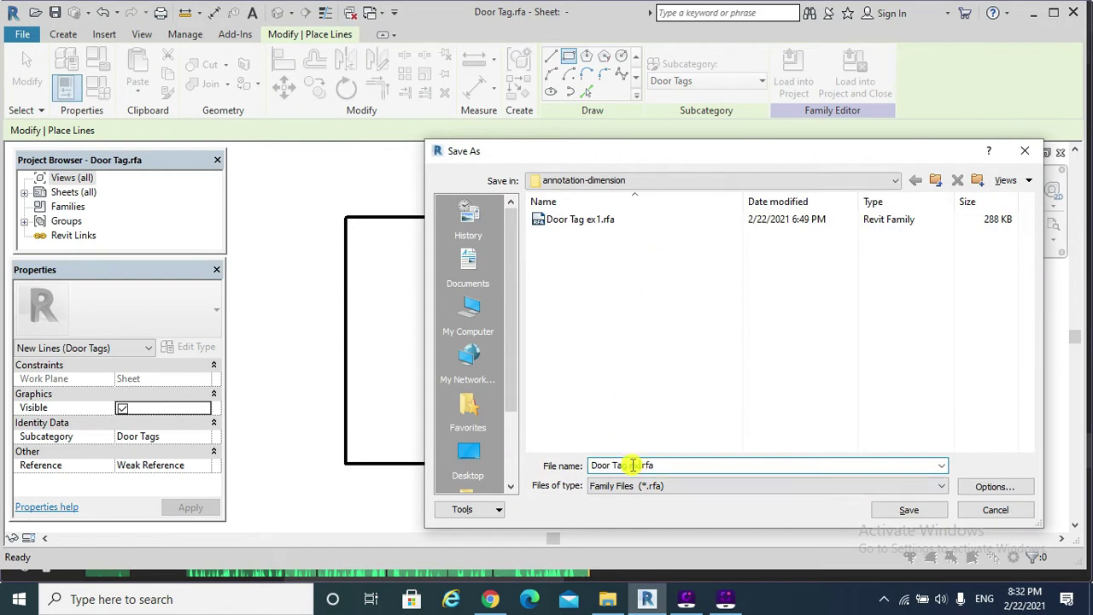
text(ex2)
click(907, 511)
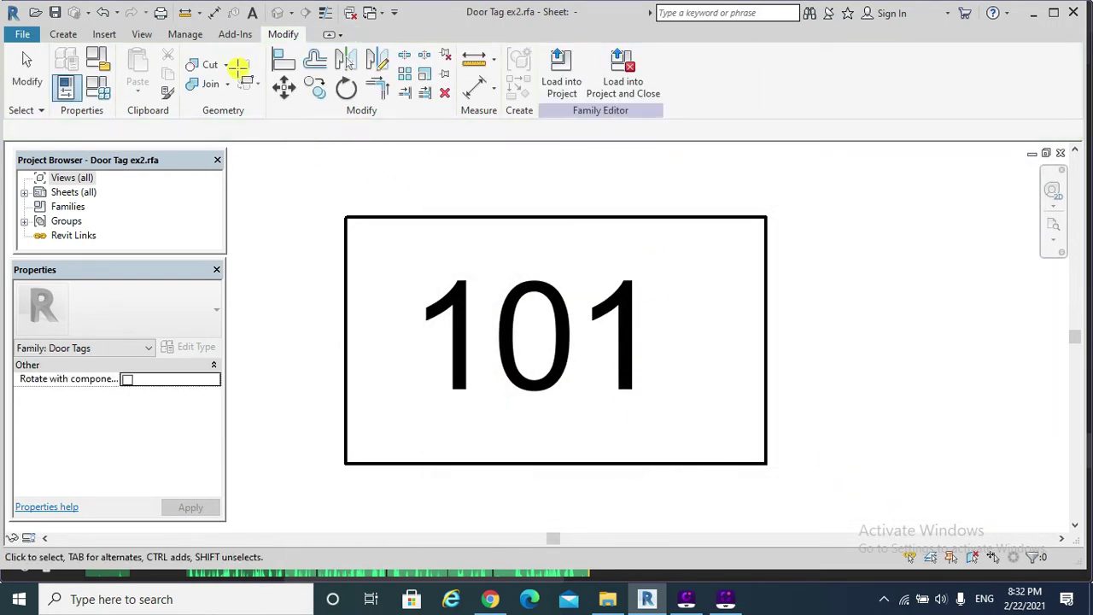
click(561, 86)
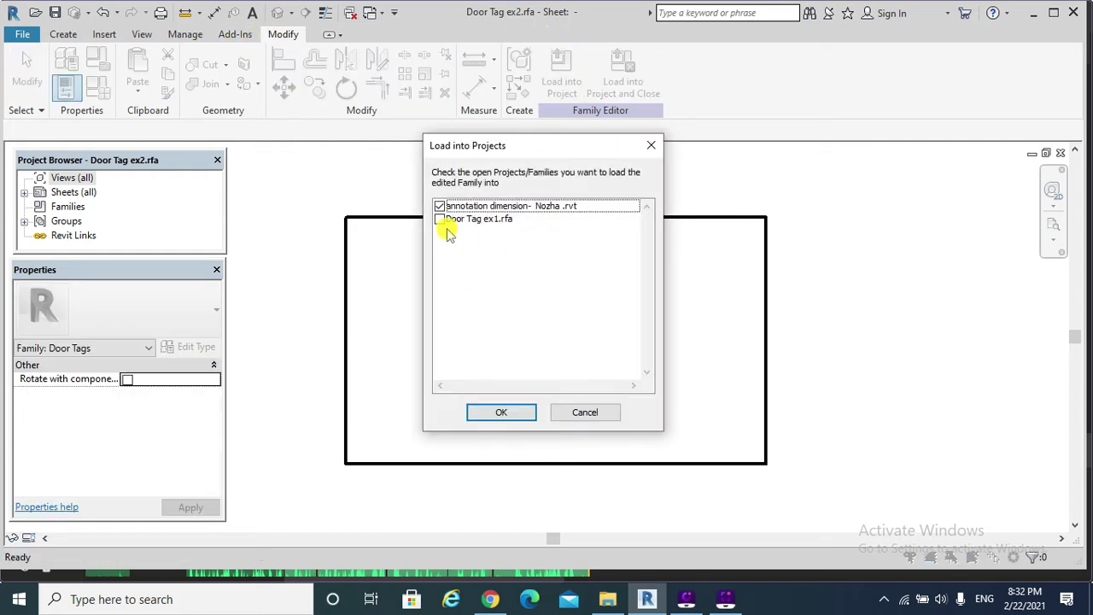
click(502, 413)
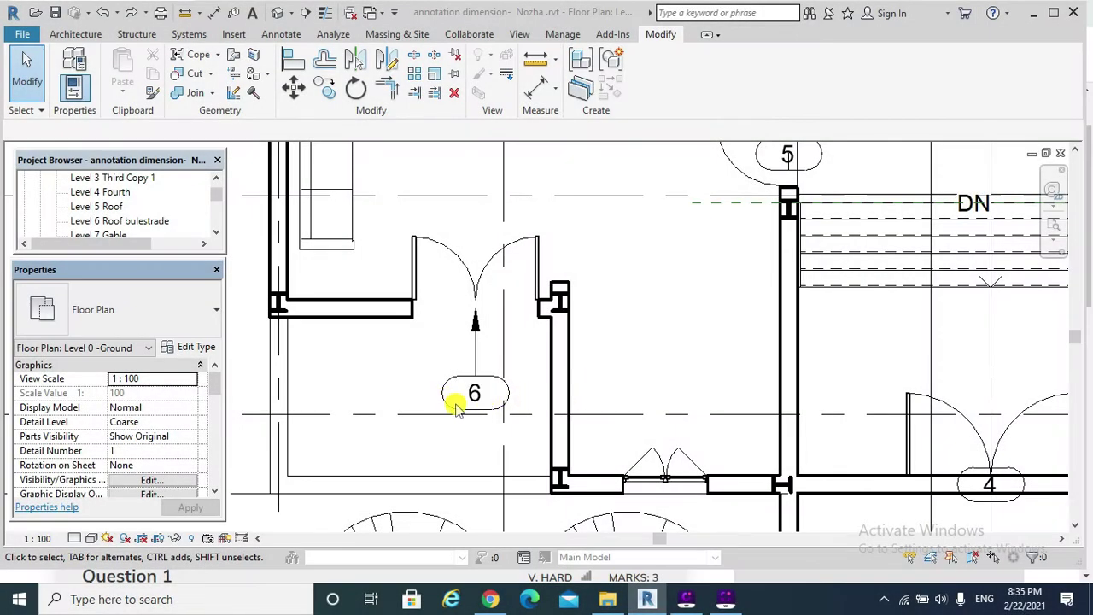
Step: Switch door tag 6 to the Door Tag ex2 : Door Tag 2 type
click(453, 407)
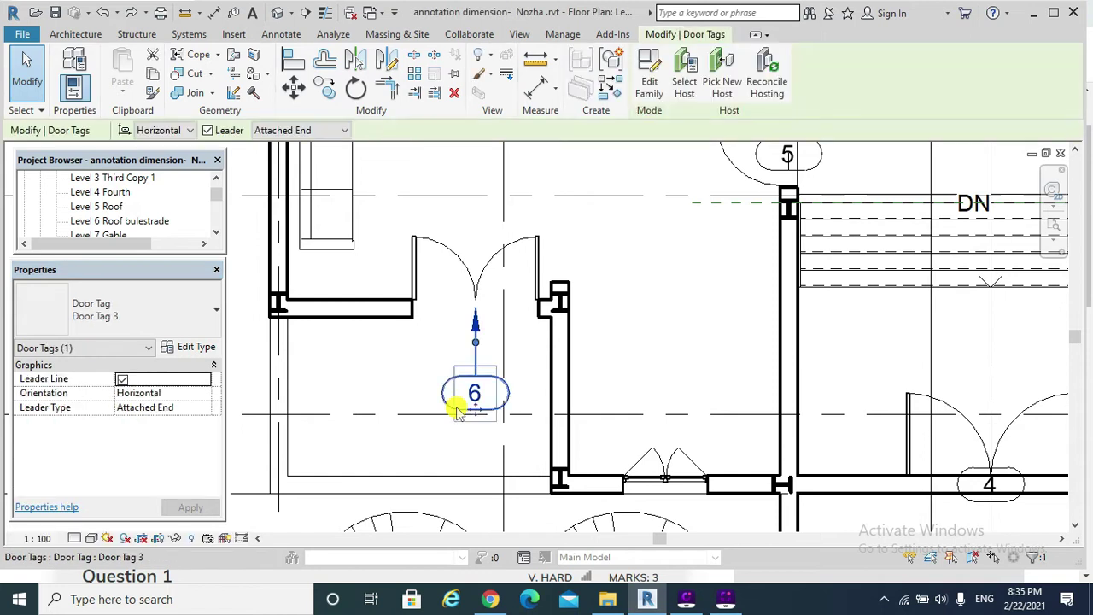
click(153, 309)
click(157, 343)
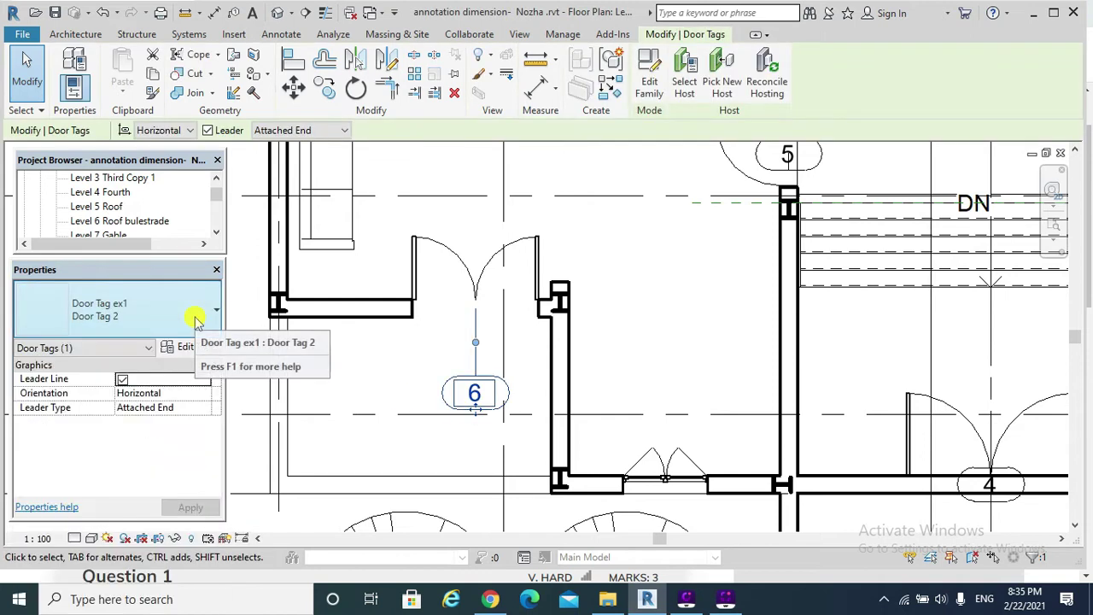
click(194, 317)
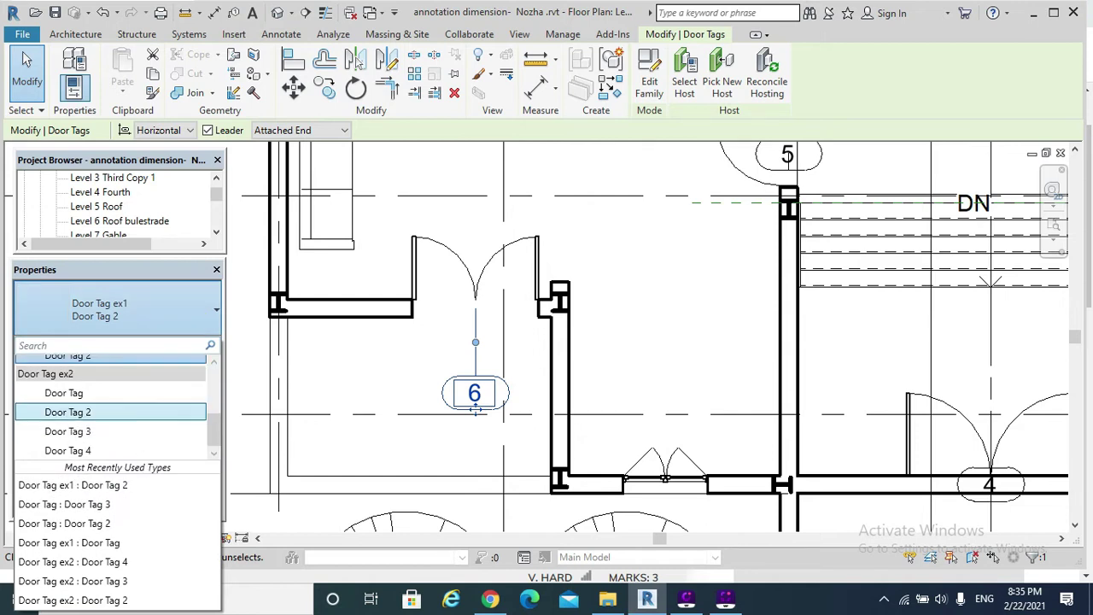
click(68, 413)
click(376, 380)
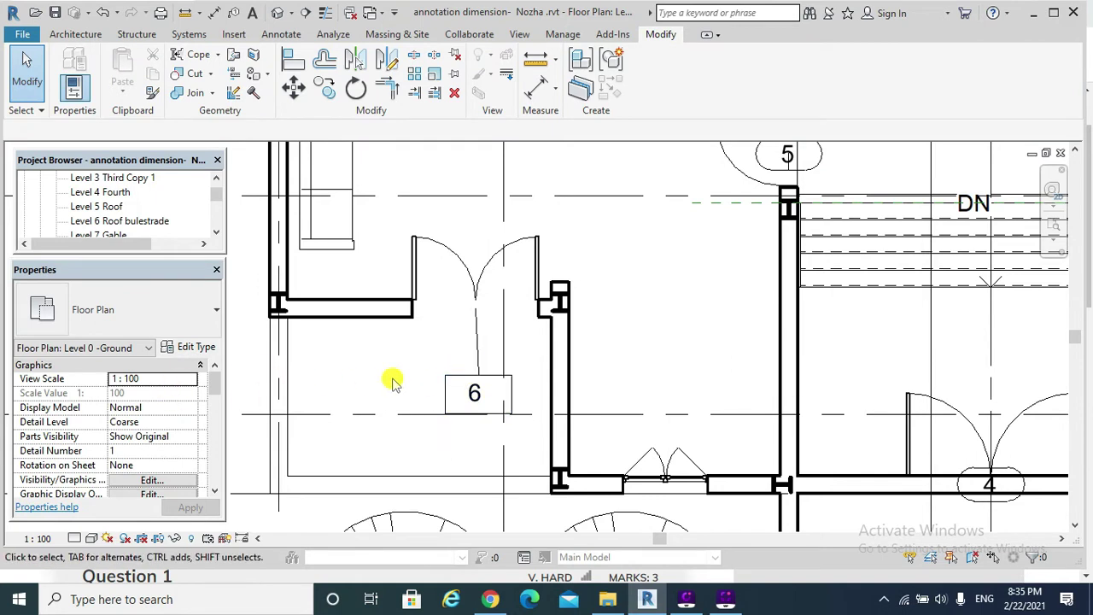
Step: Reselect door tag 6 and open its type's Leader Arrowhead choices
click(449, 381)
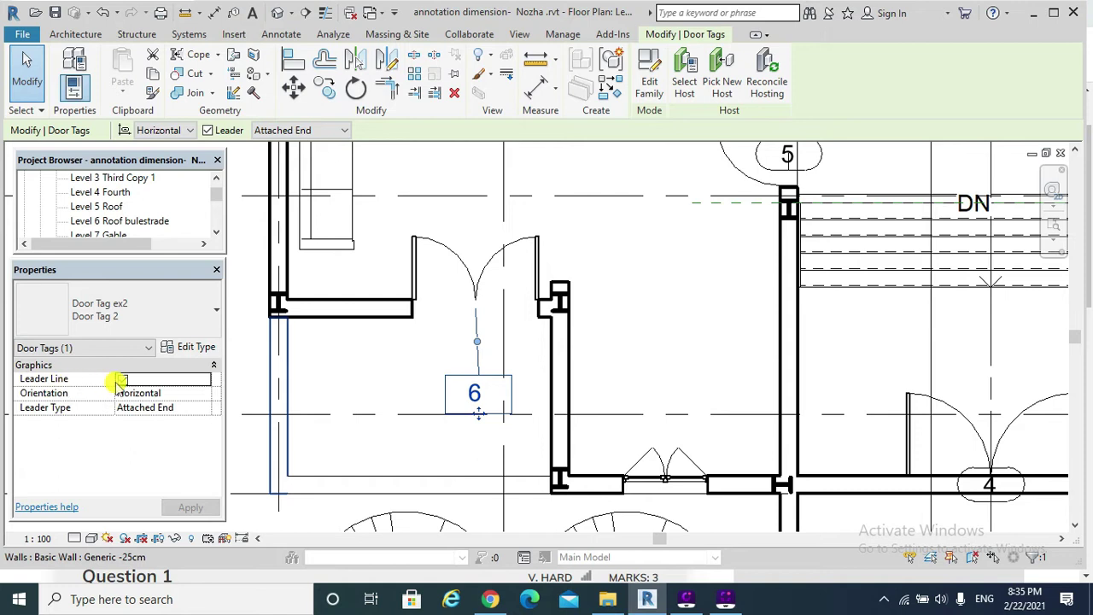
click(193, 348)
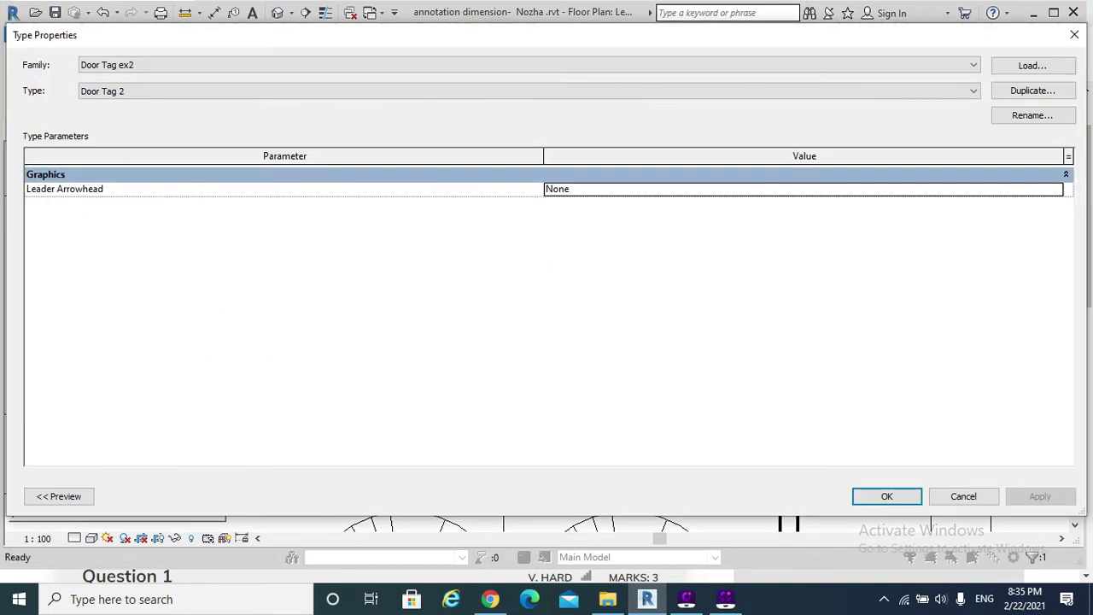
click(812, 191)
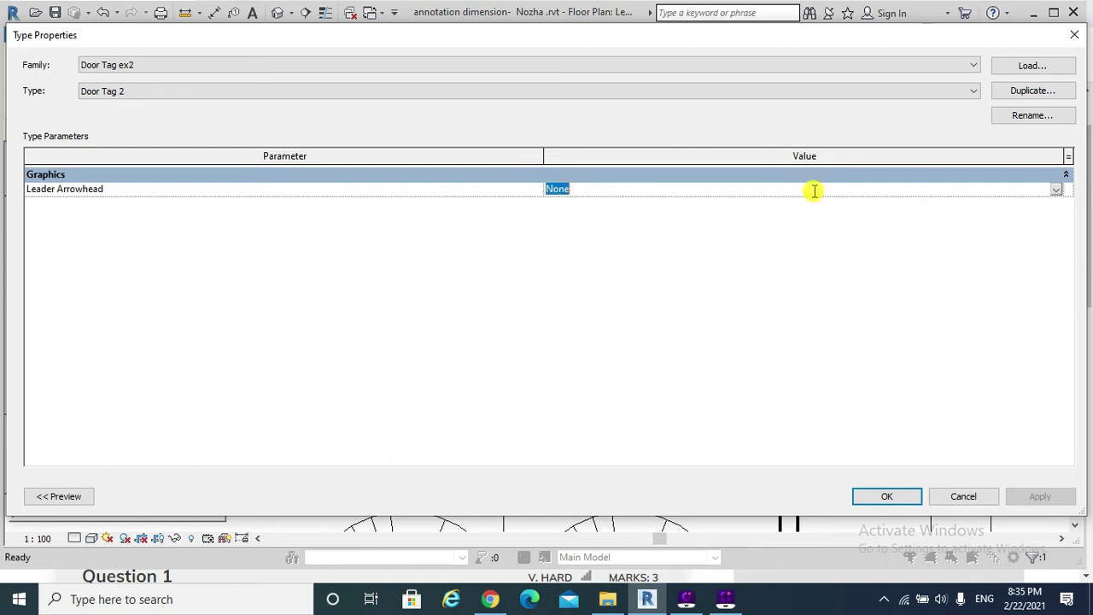
click(812, 190)
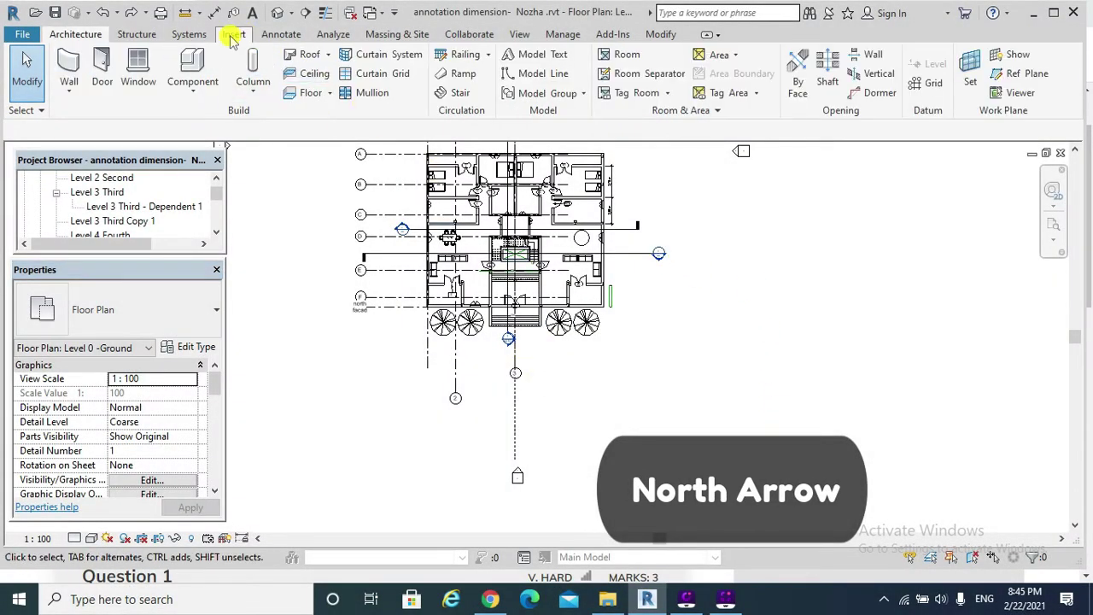
Step: Load M_North Arrow-1.rfa from Libraries > US Metric > Annotations through Insert > Load Family
click(232, 34)
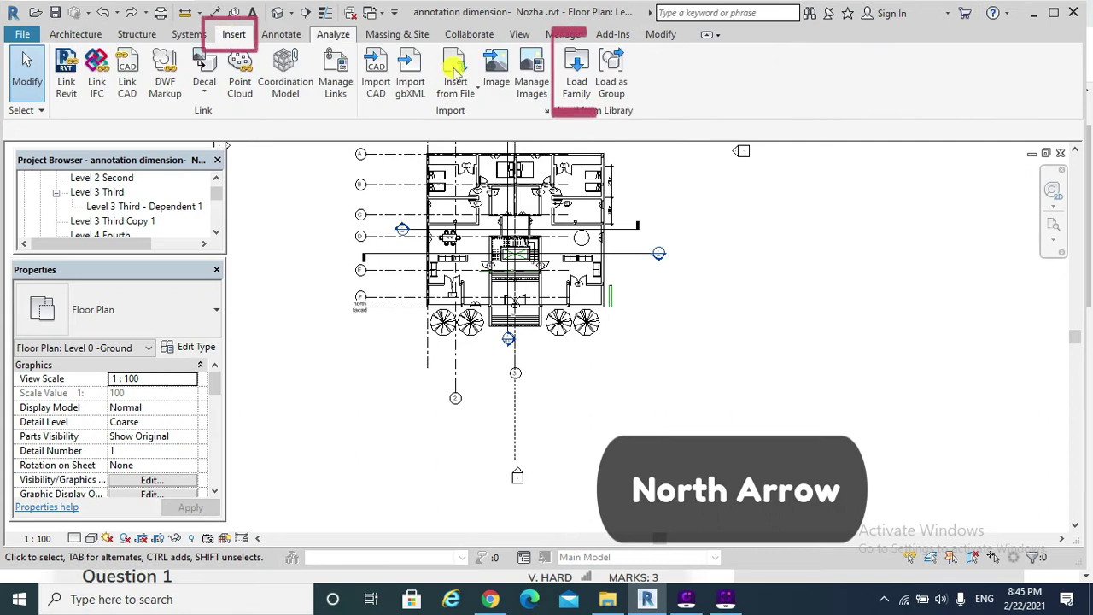
click(580, 76)
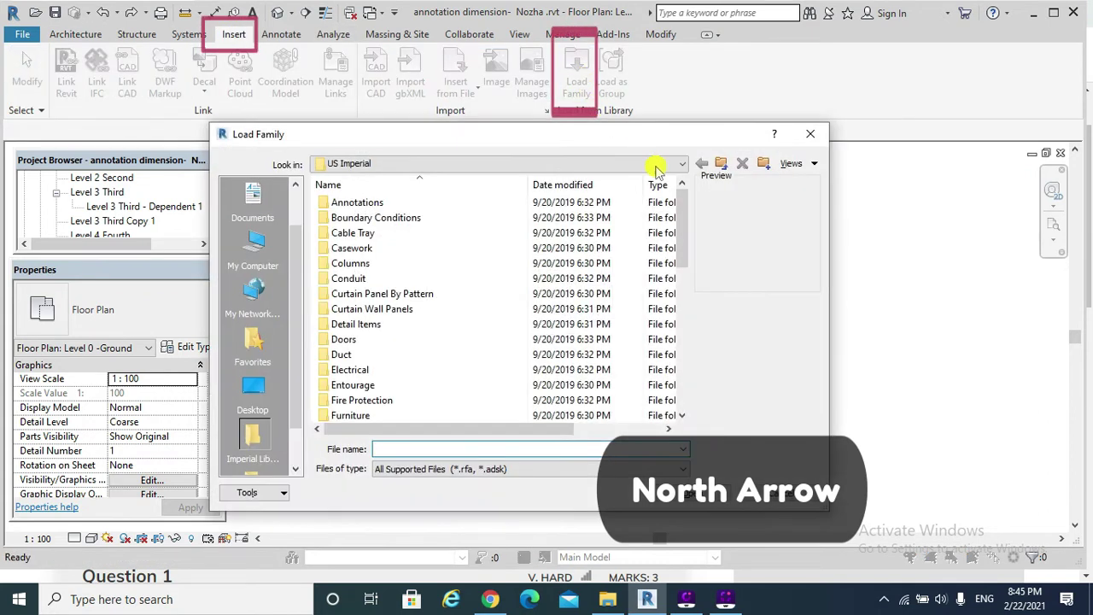
click(721, 163)
double_click(360, 234)
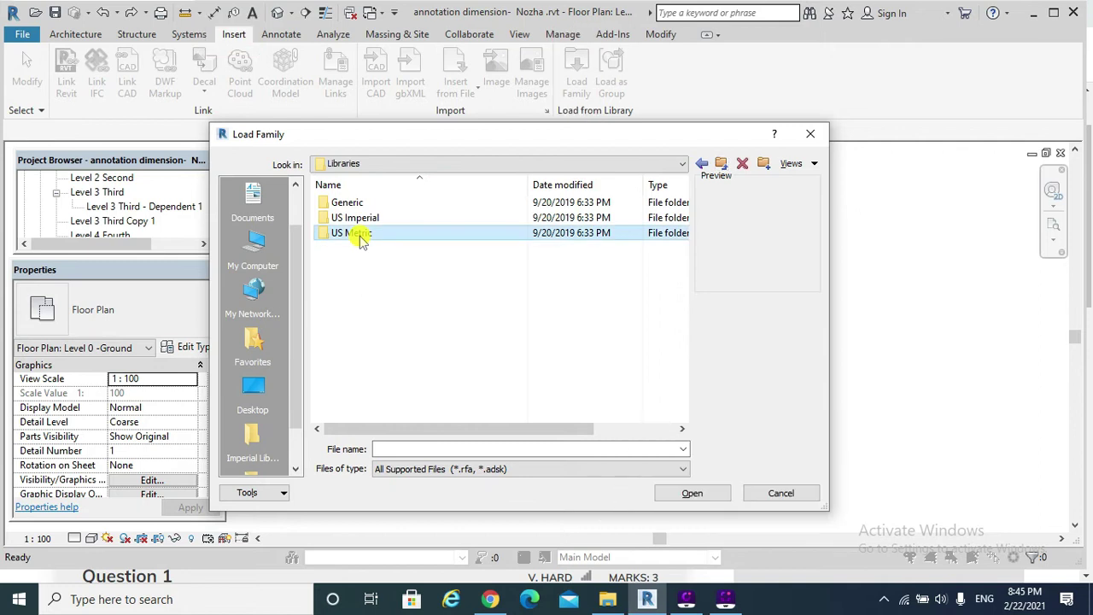
double_click(367, 205)
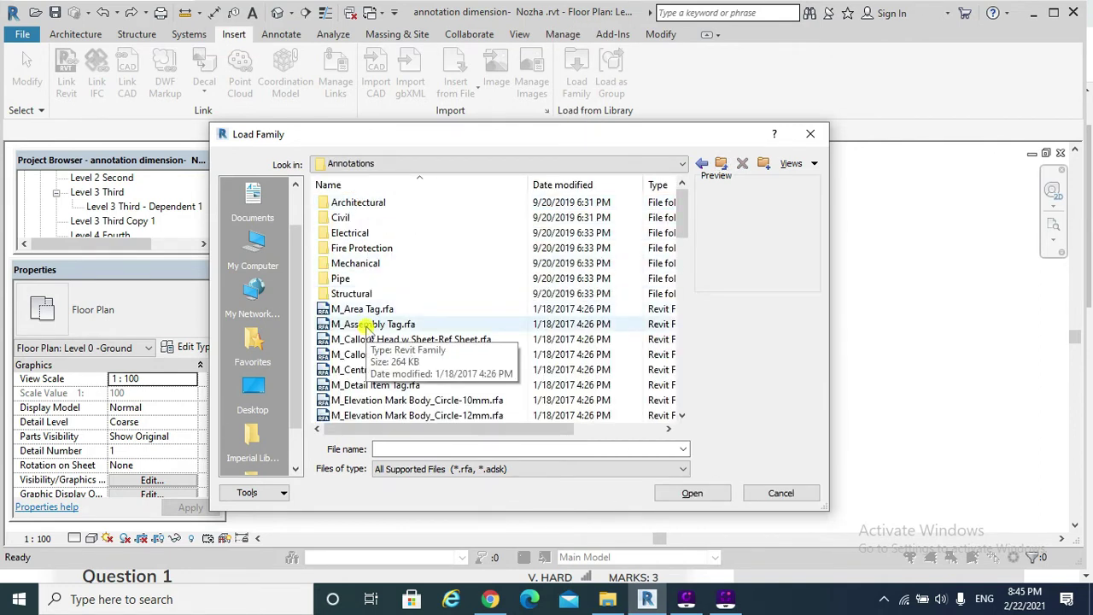
scroll(367, 313, down, 5)
click(367, 248)
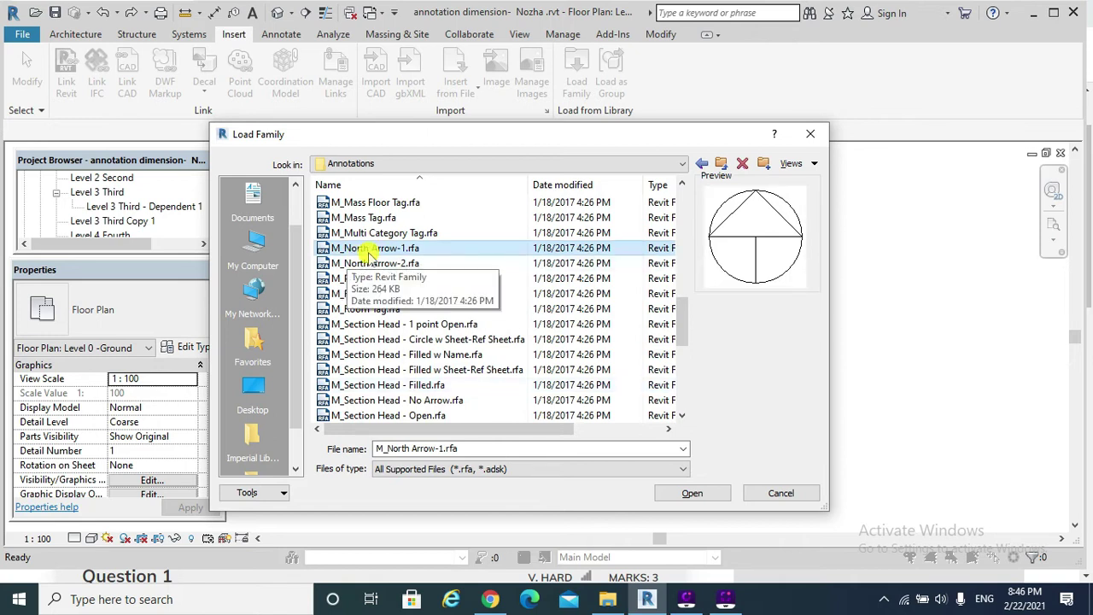
click(692, 495)
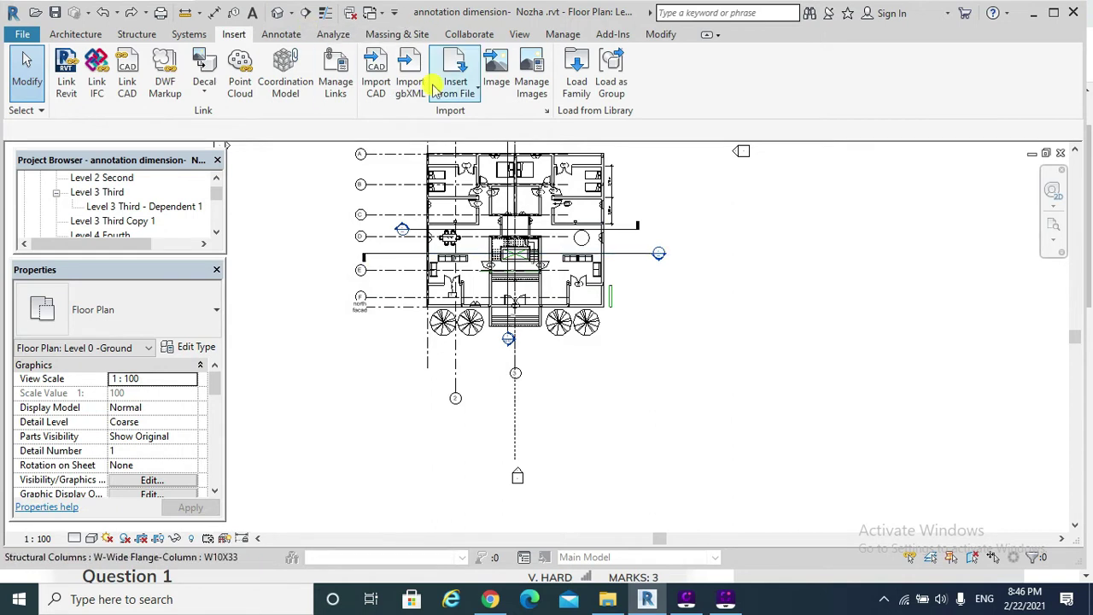
Step: Place an M_North Arrow-1 symbol below the building near grid line 3 and select it
click(289, 36)
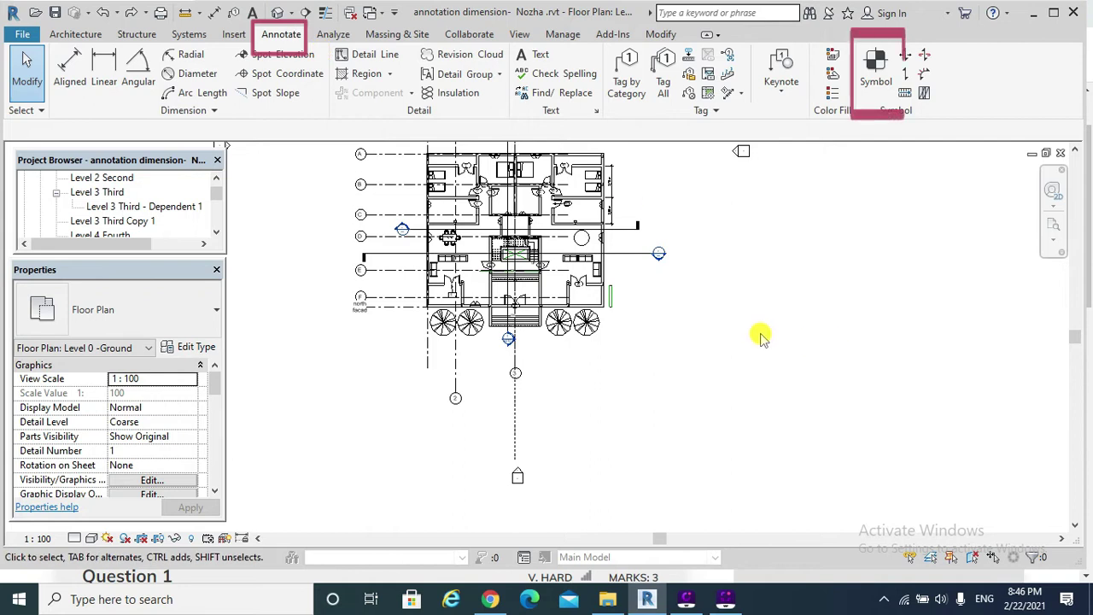
click(877, 83)
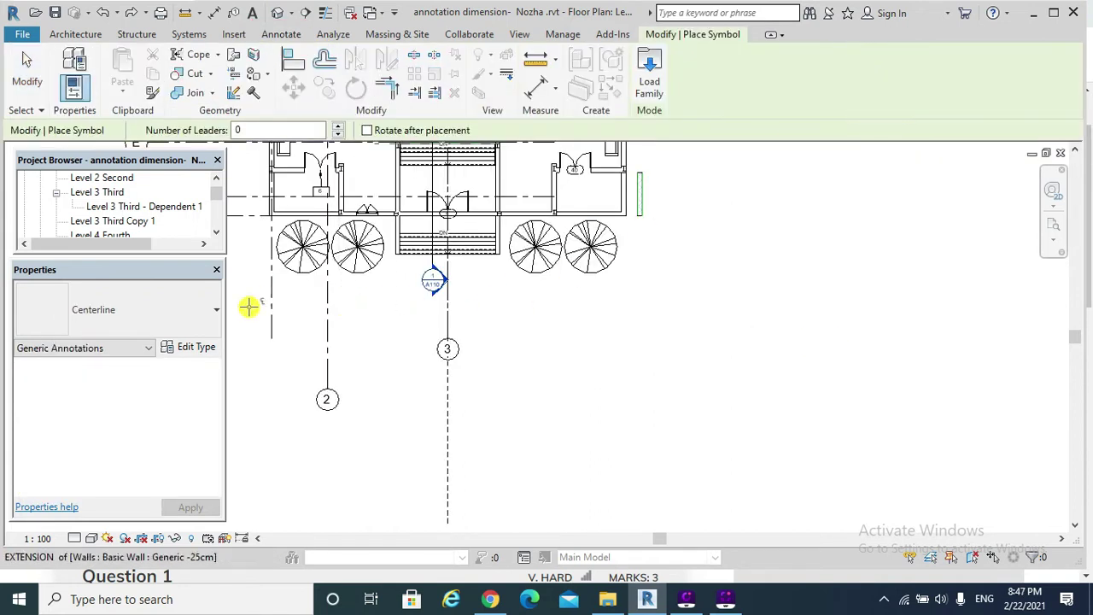
click(175, 318)
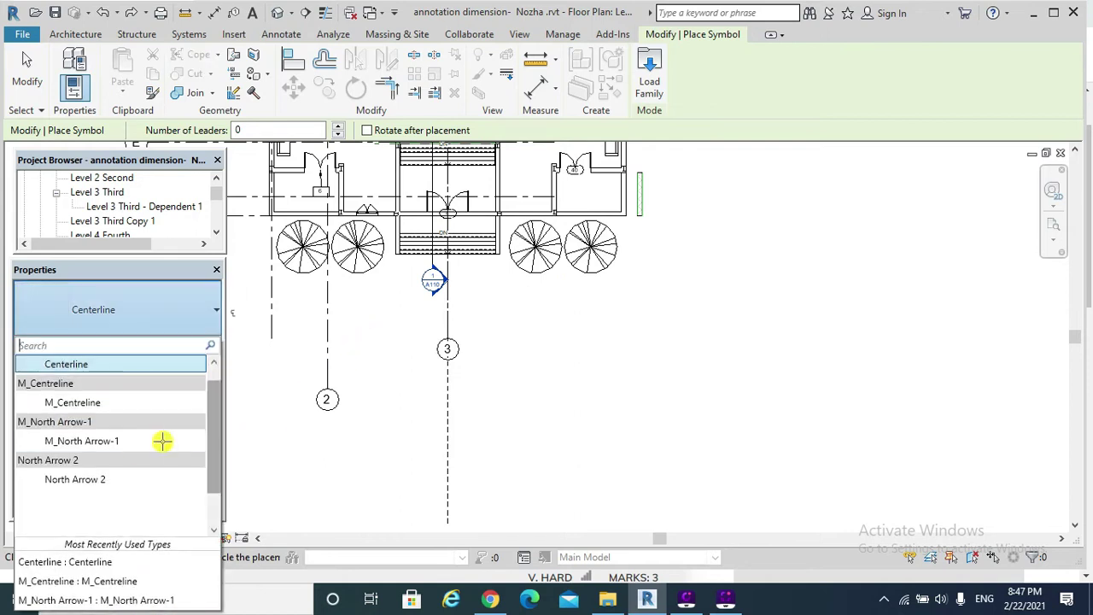
click(118, 441)
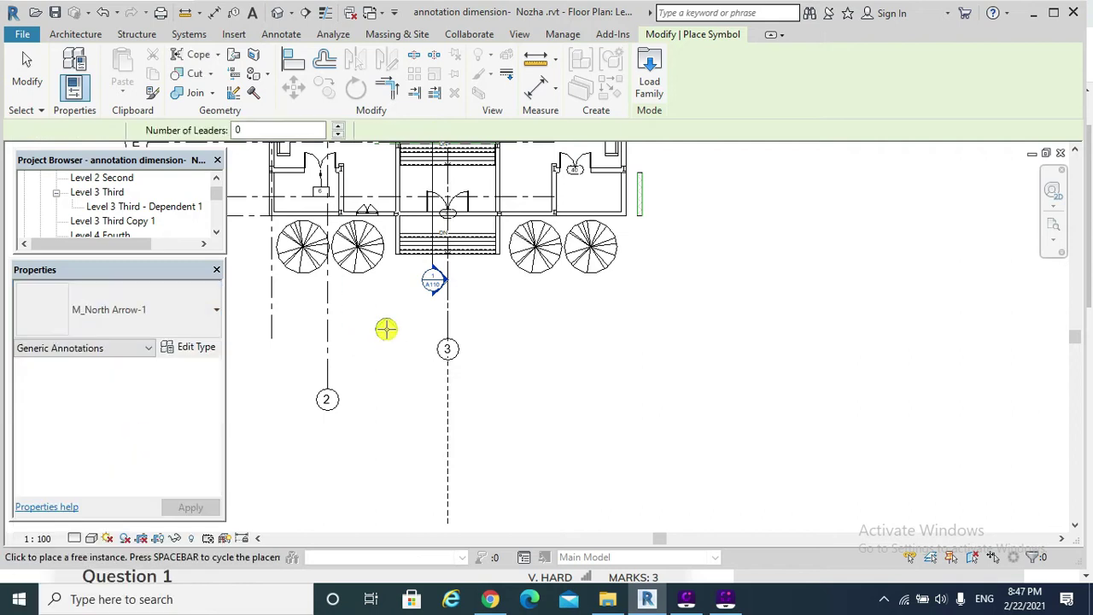
click(398, 357)
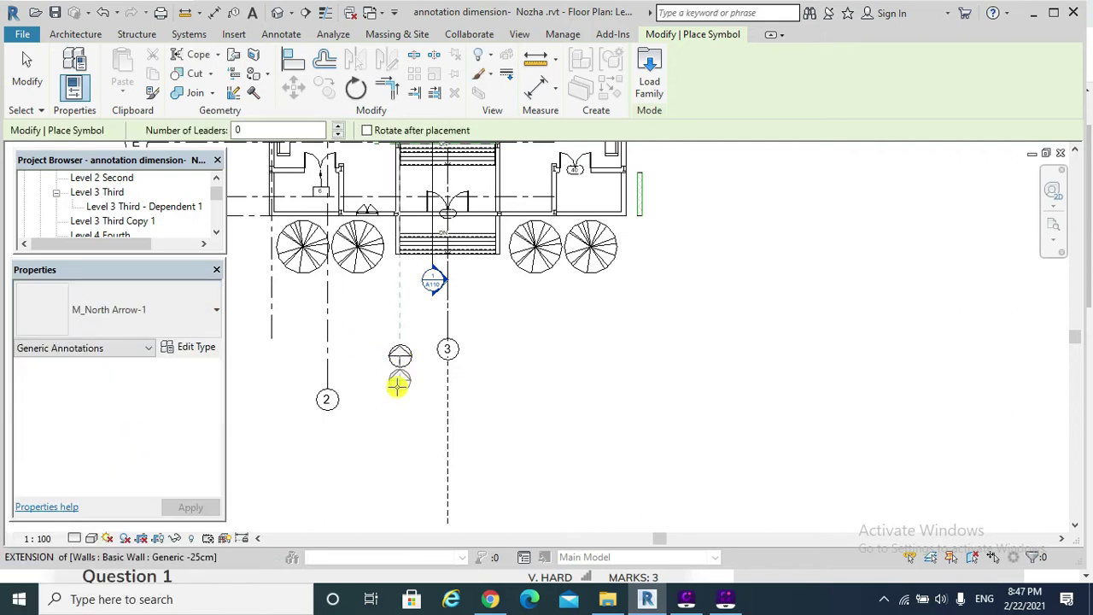
key(Escape)
key(Escape)
scroll(395, 352, up, 4)
click(429, 359)
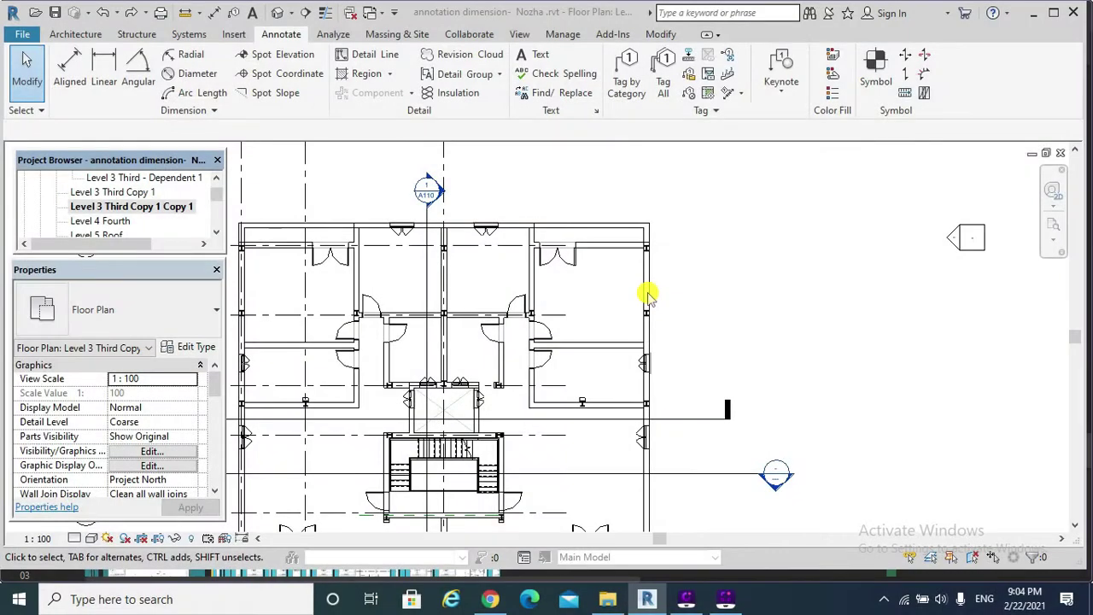
scroll(648, 295, up, 2)
click(796, 256)
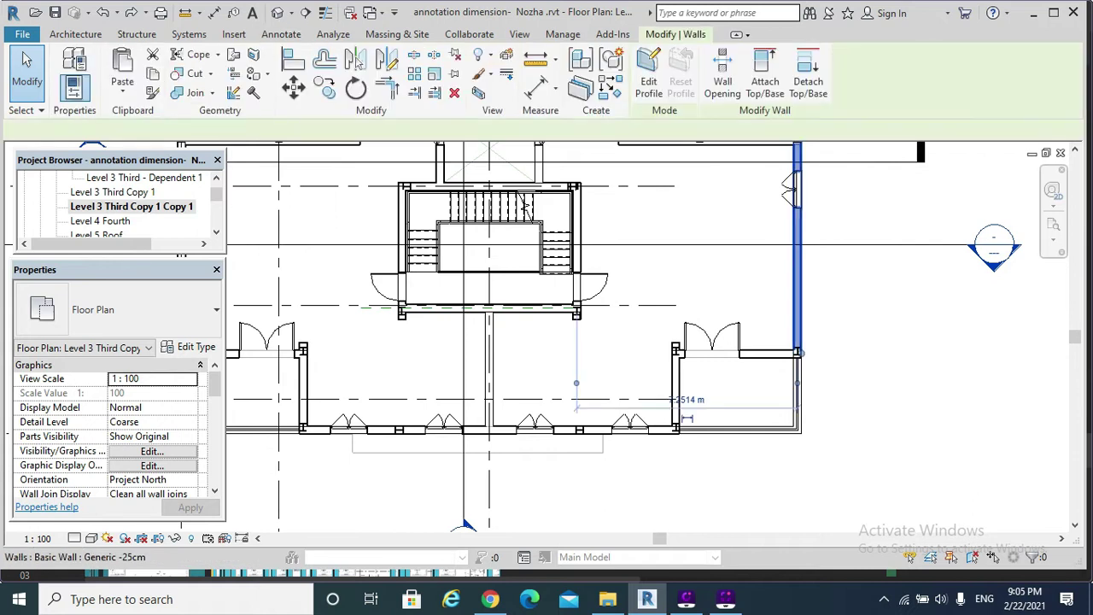
click(698, 403)
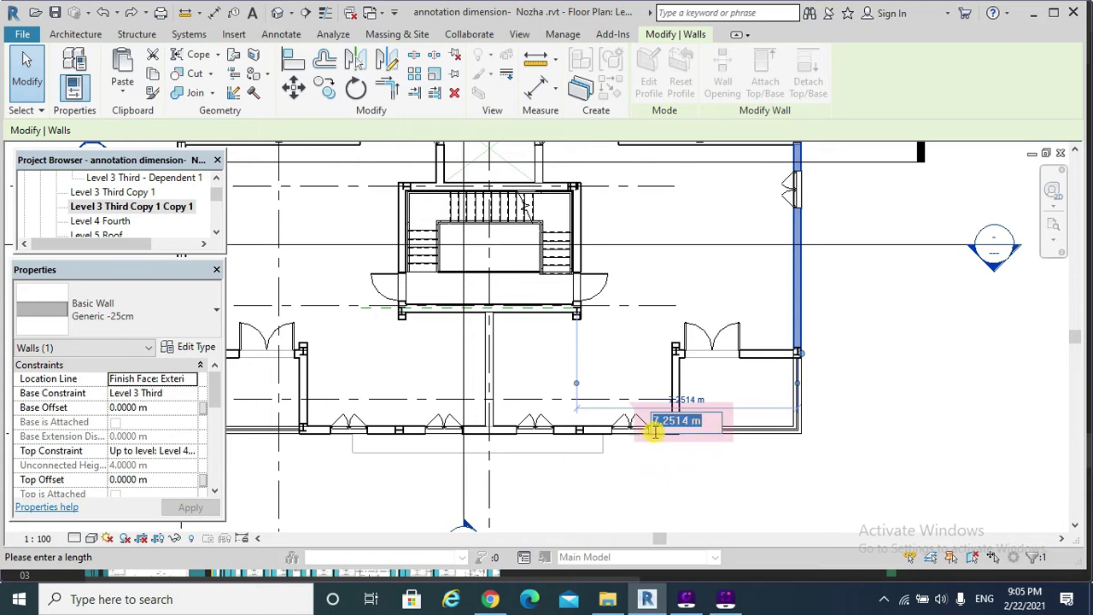
text(6)
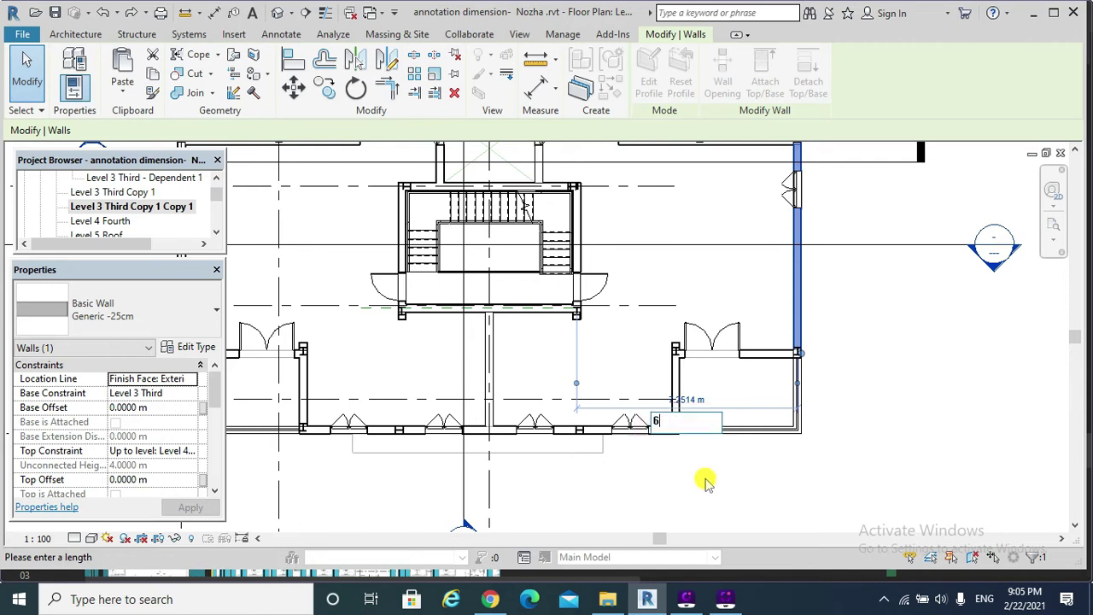
key(Return)
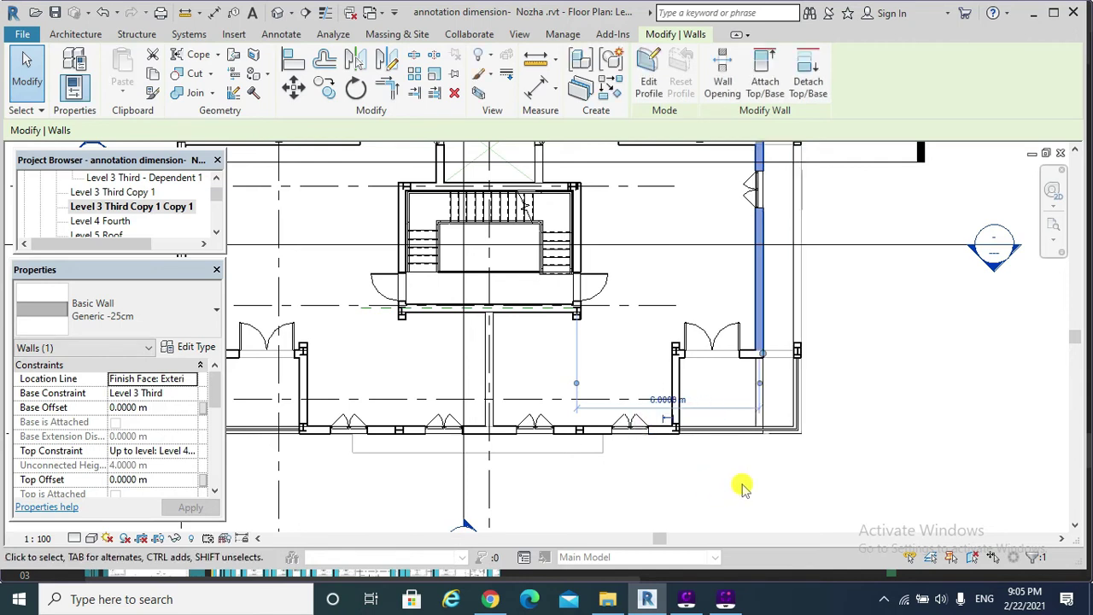
scroll(771, 469, down, 1)
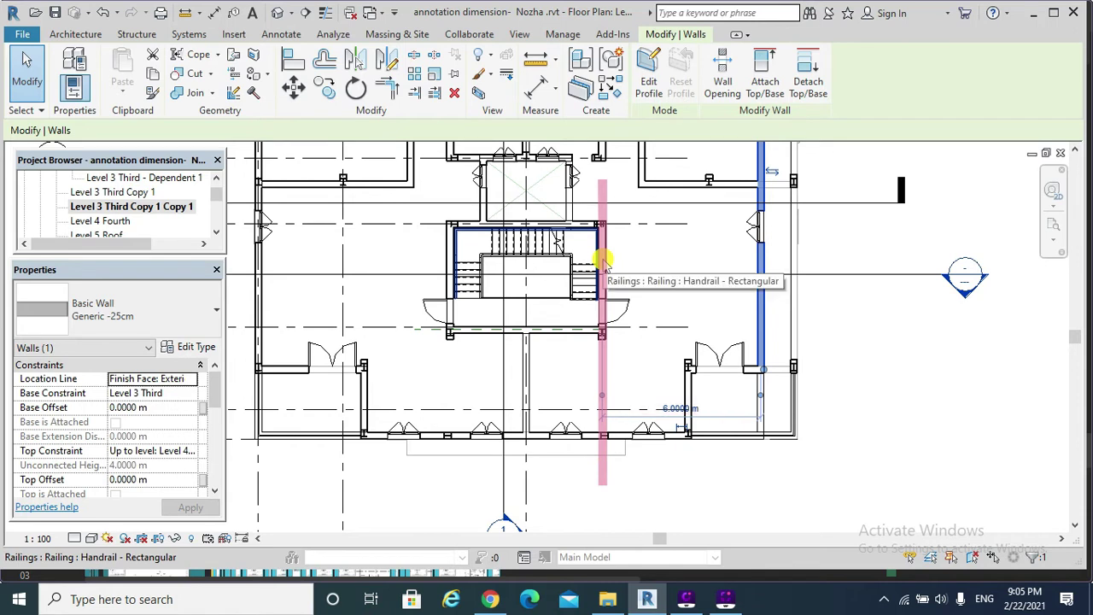
scroll(624, 298, down, 3)
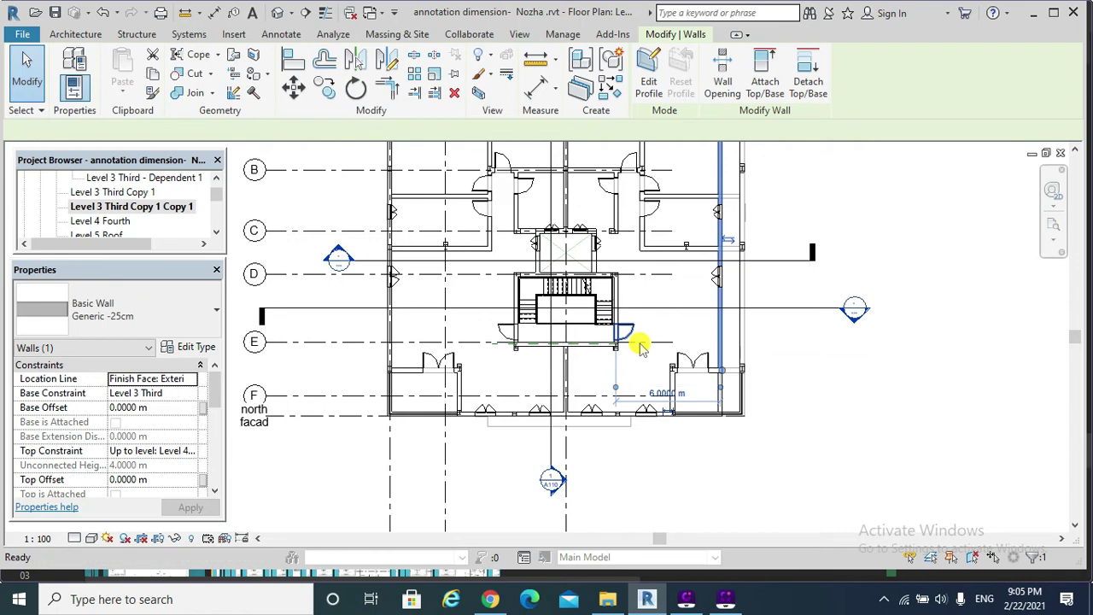
scroll(643, 350, up, 2)
key(Escape)
scroll(713, 341, down, 3)
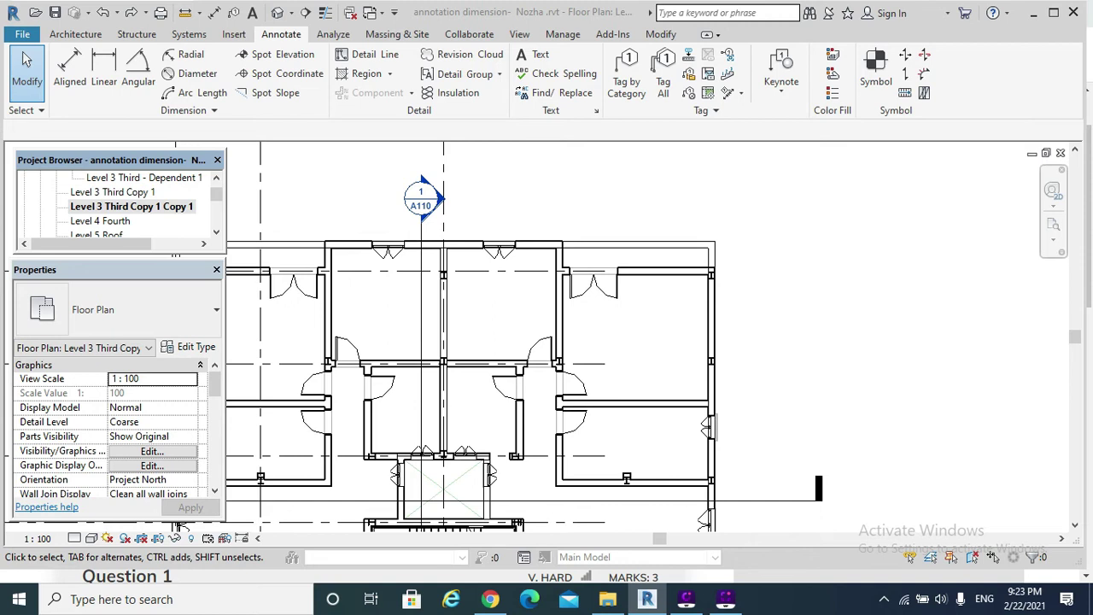
Step: Make the interior wall's 5.00 m and 3.00 m temporary dimensions permanent
click(634, 406)
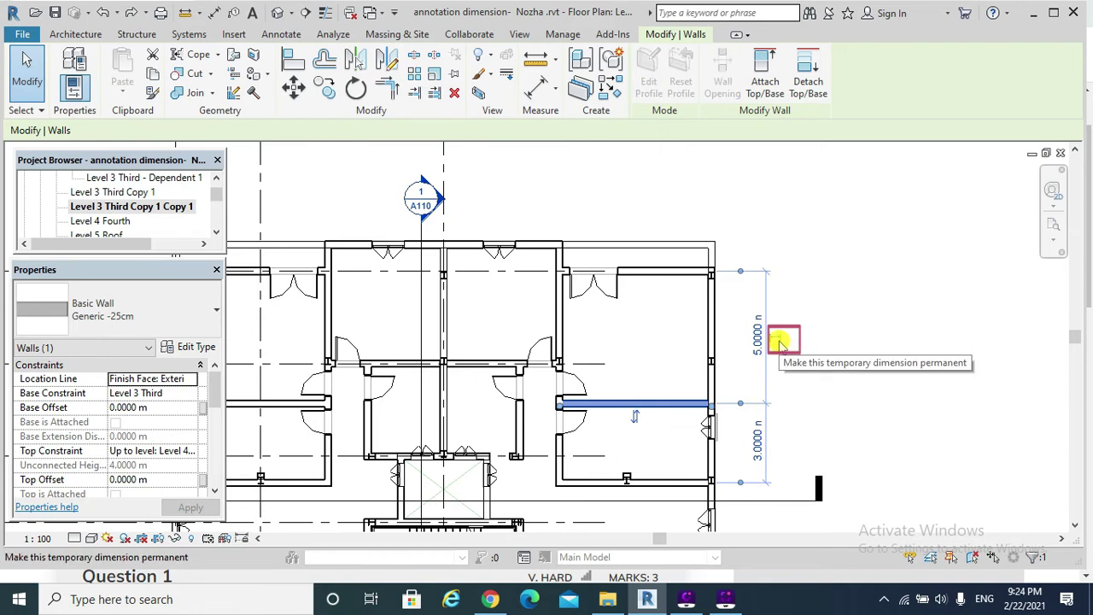
click(779, 344)
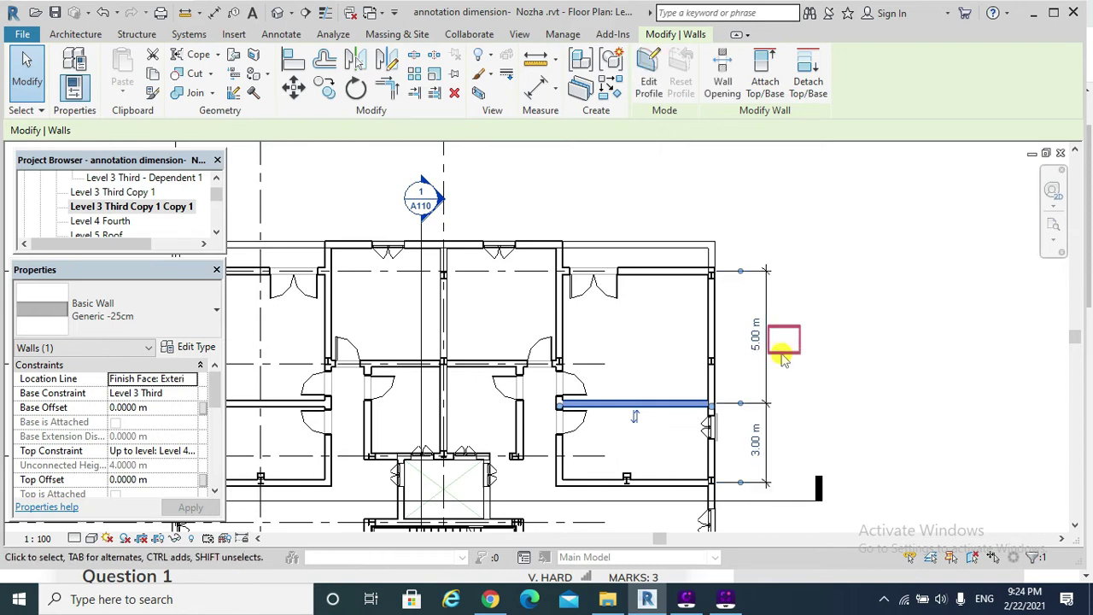
scroll(780, 346, down, 1)
click(845, 397)
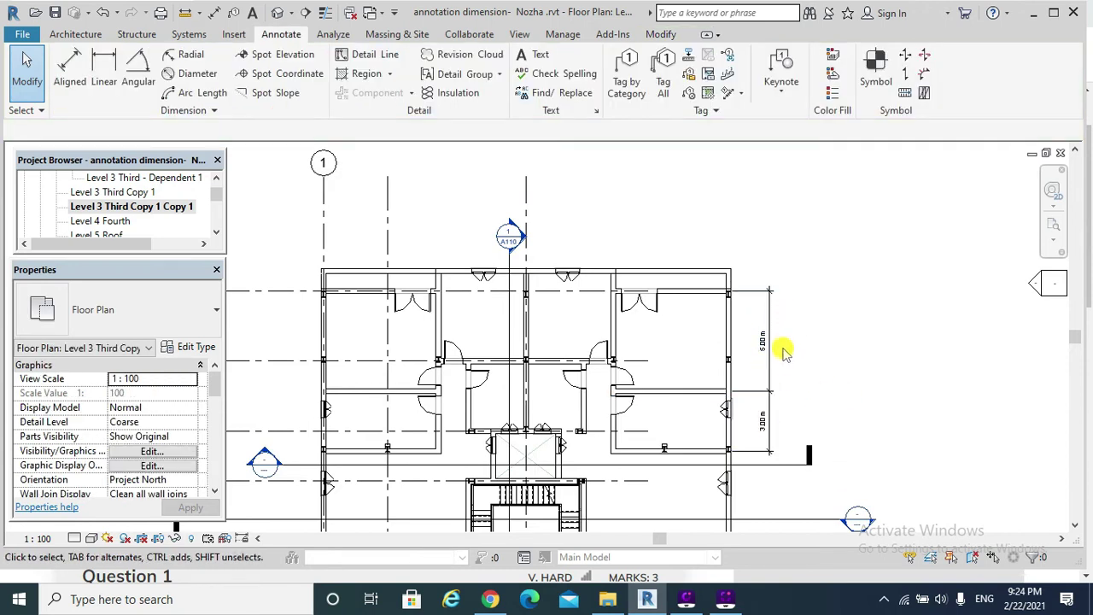
scroll(783, 401, up, 2)
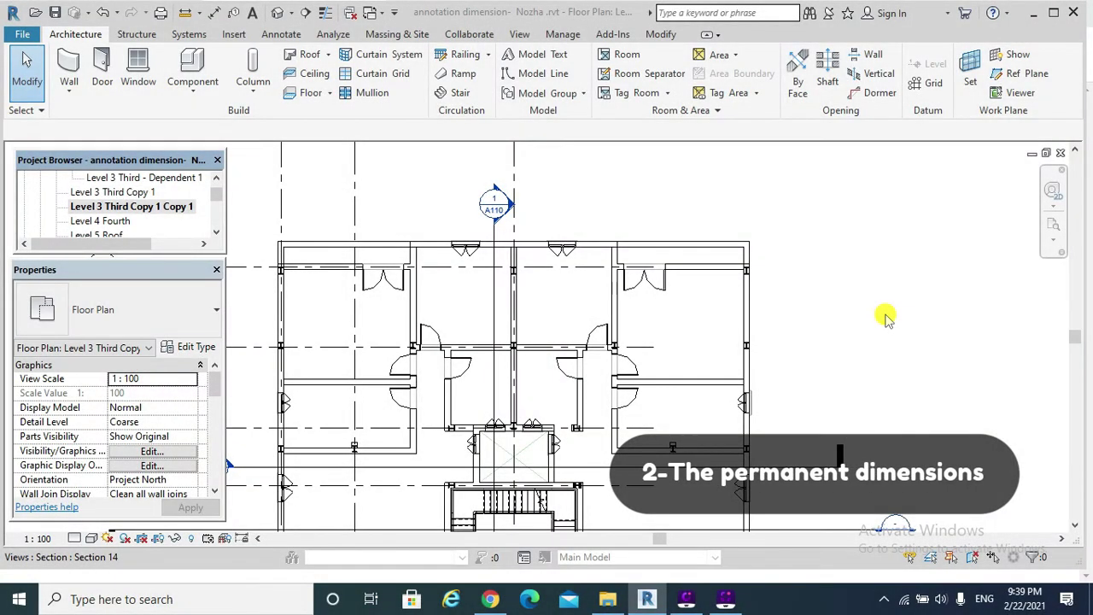
Step: Place an aligned dimension across the top, middle and lower walls reading 4.75, 0.25, 2.75, 0.25 m
click(280, 38)
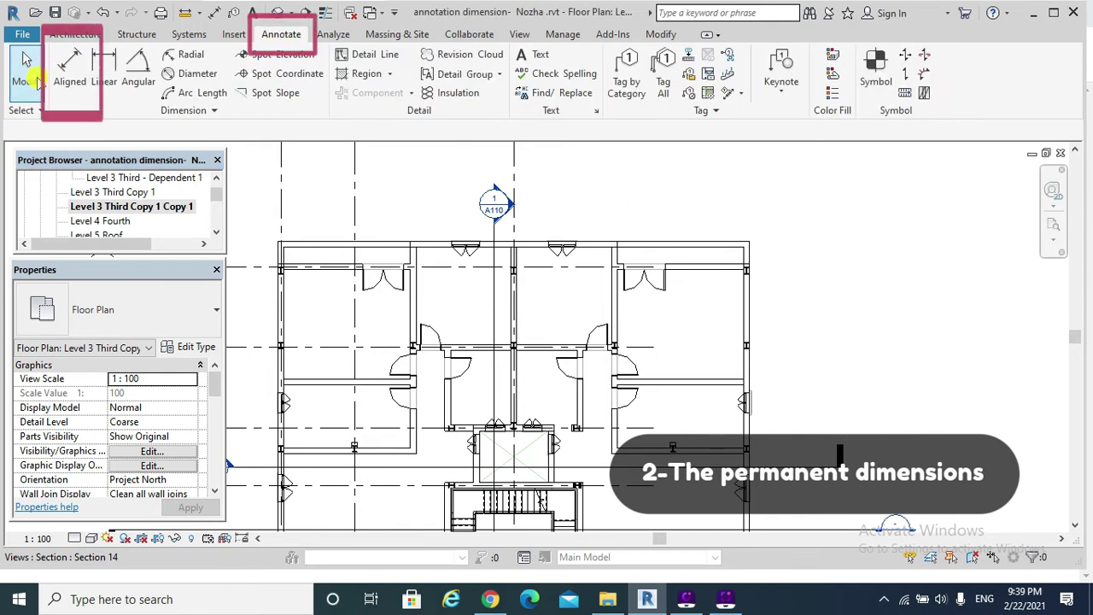
click(61, 82)
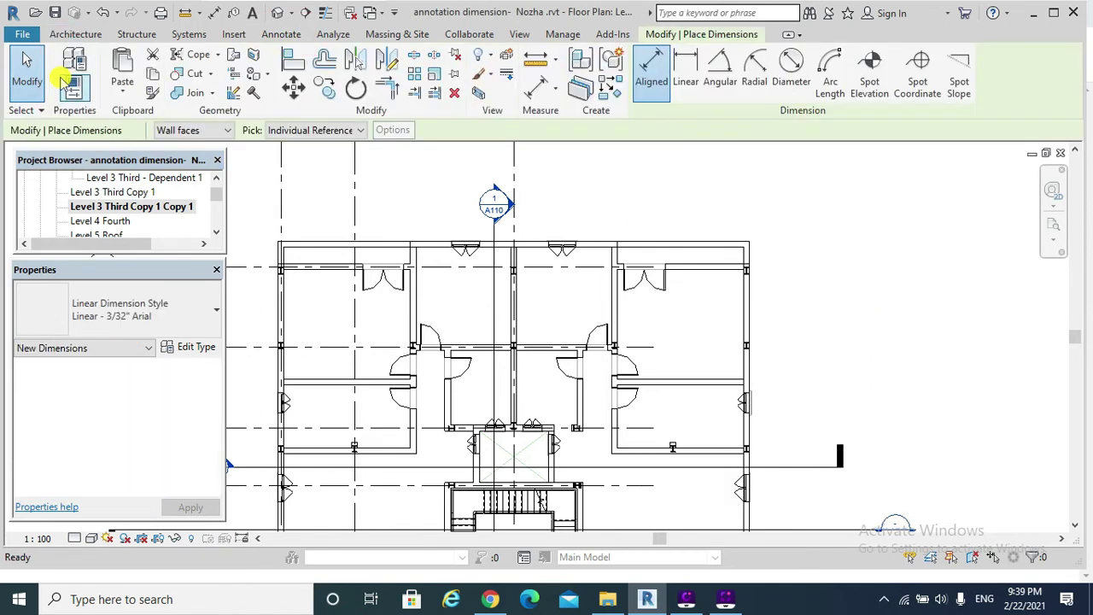
click(657, 82)
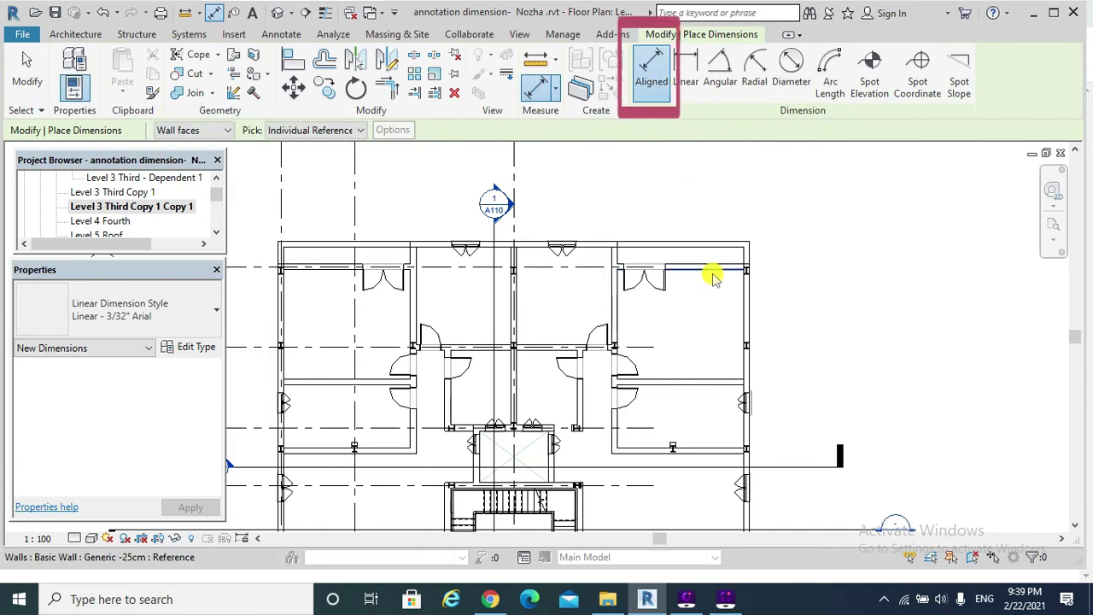
click(712, 279)
scroll(702, 383, up, 3)
click(701, 379)
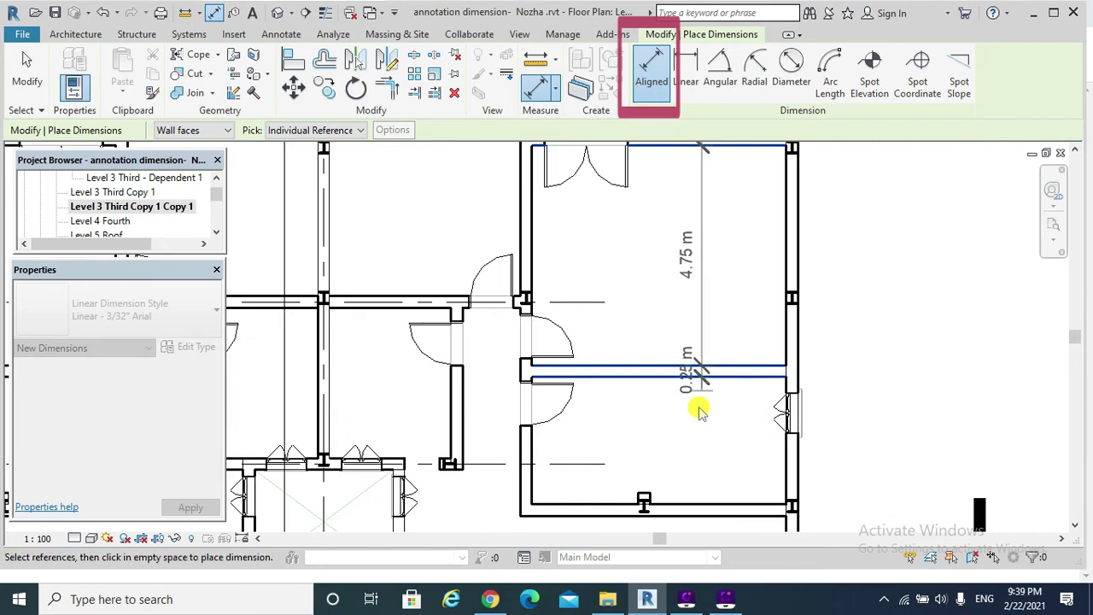
scroll(698, 409, down, 2)
click(690, 480)
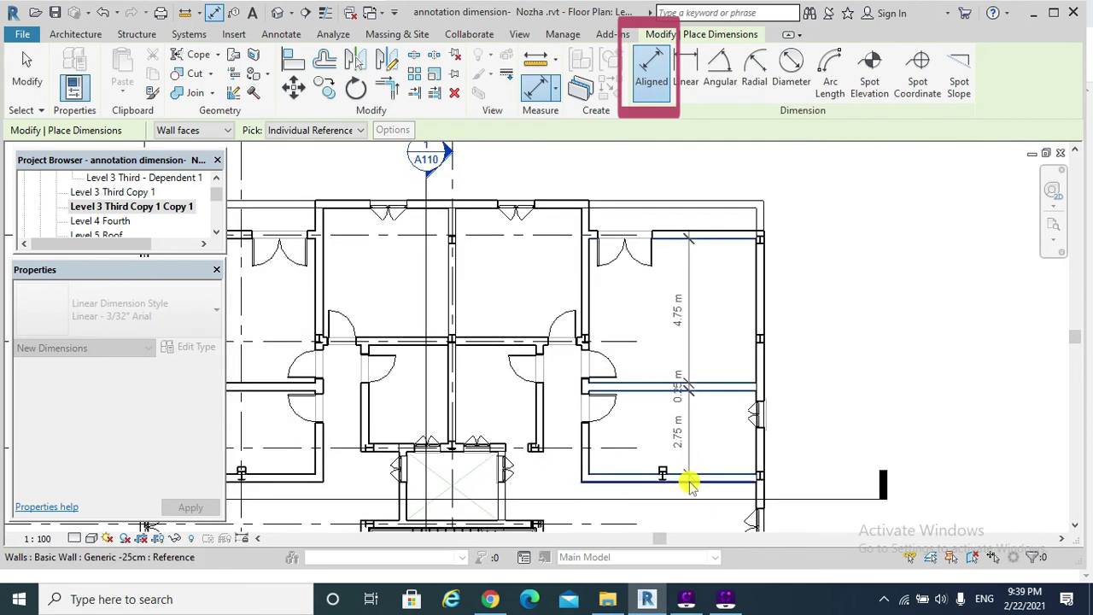
click(689, 484)
middle_drag(688, 495, 718, 325)
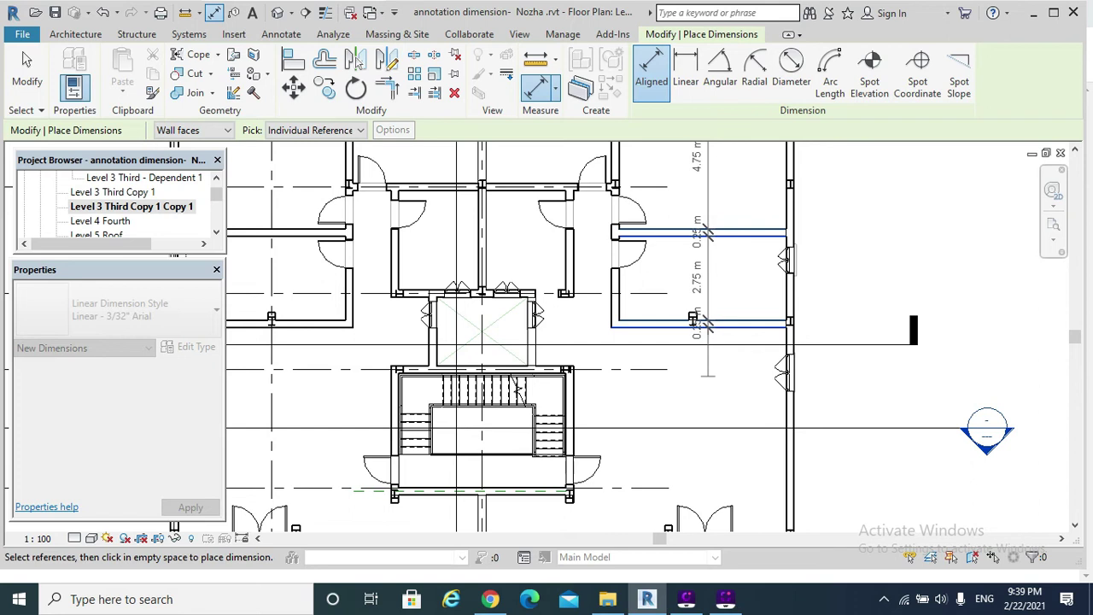
click(727, 376)
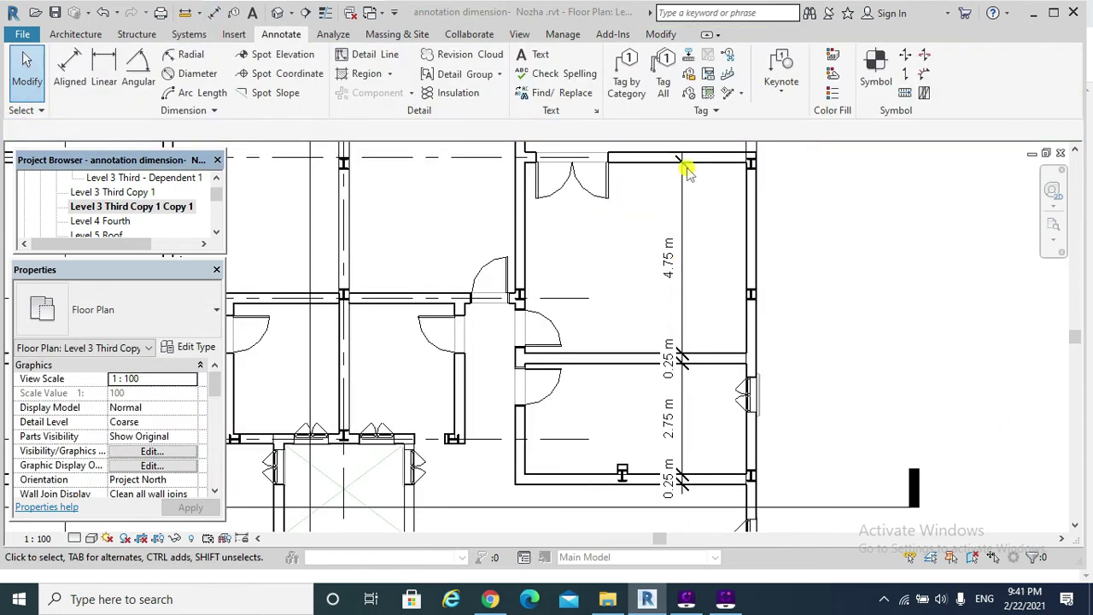
click(681, 453)
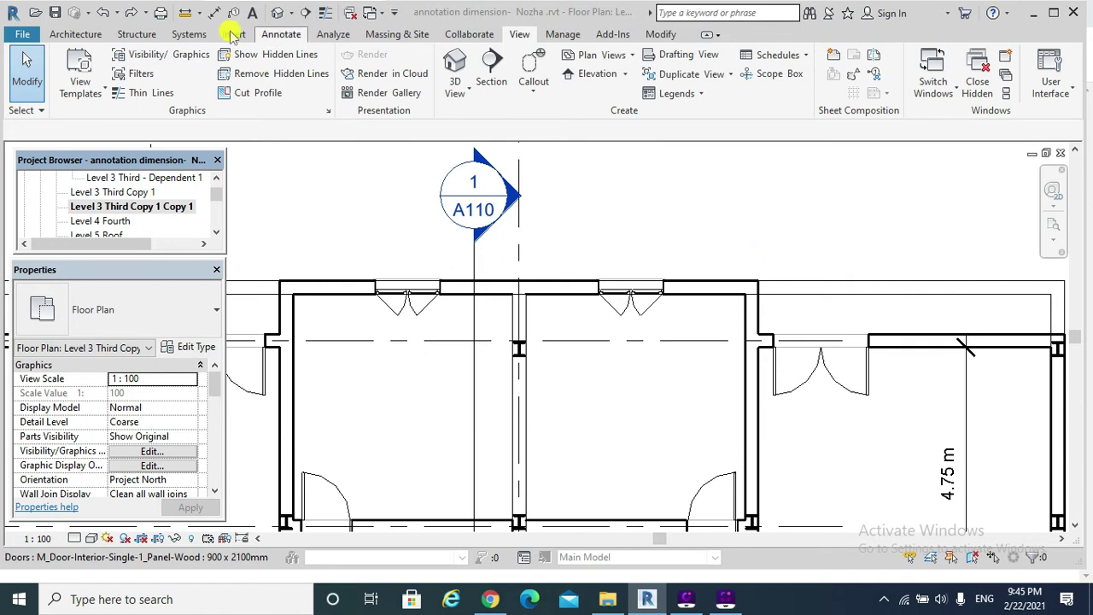
Step: Dimension the middle room's right wall, window and left wall, then toggle EQ to equalize
click(278, 39)
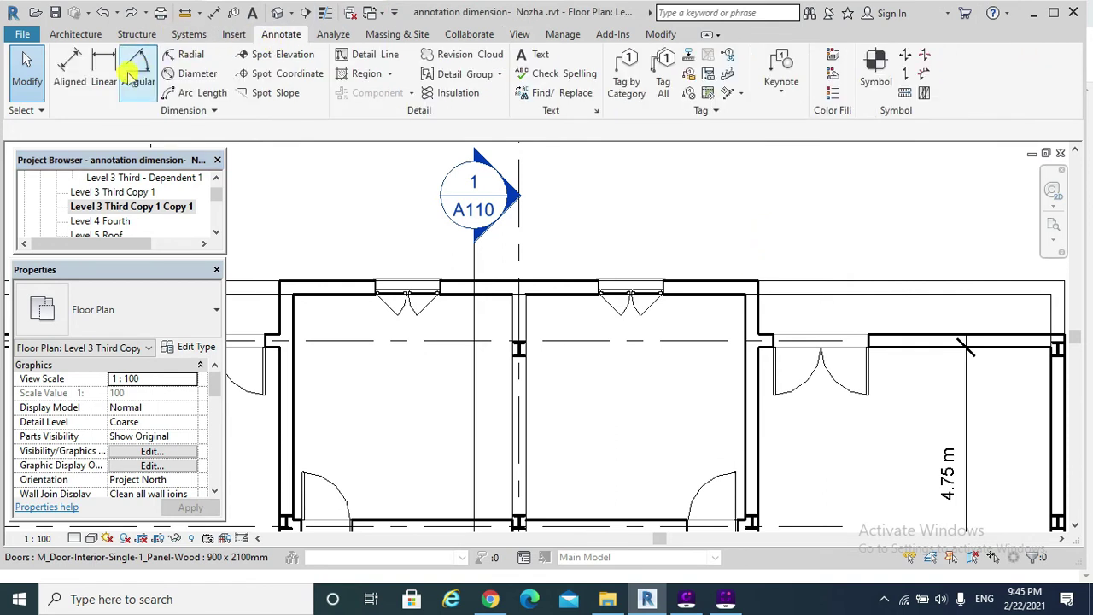
click(72, 66)
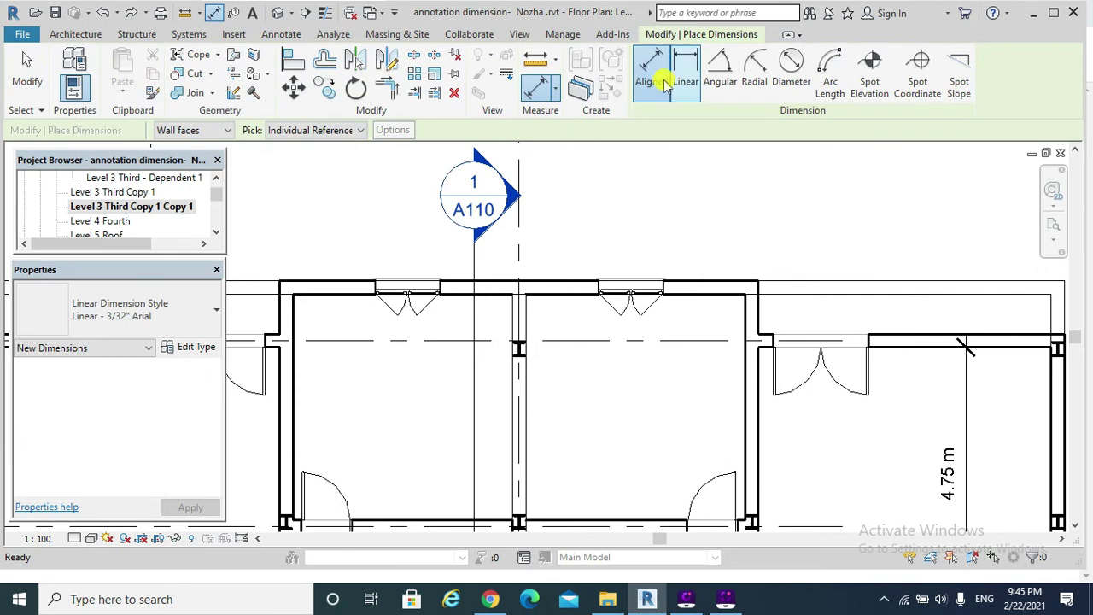
click(741, 307)
click(632, 300)
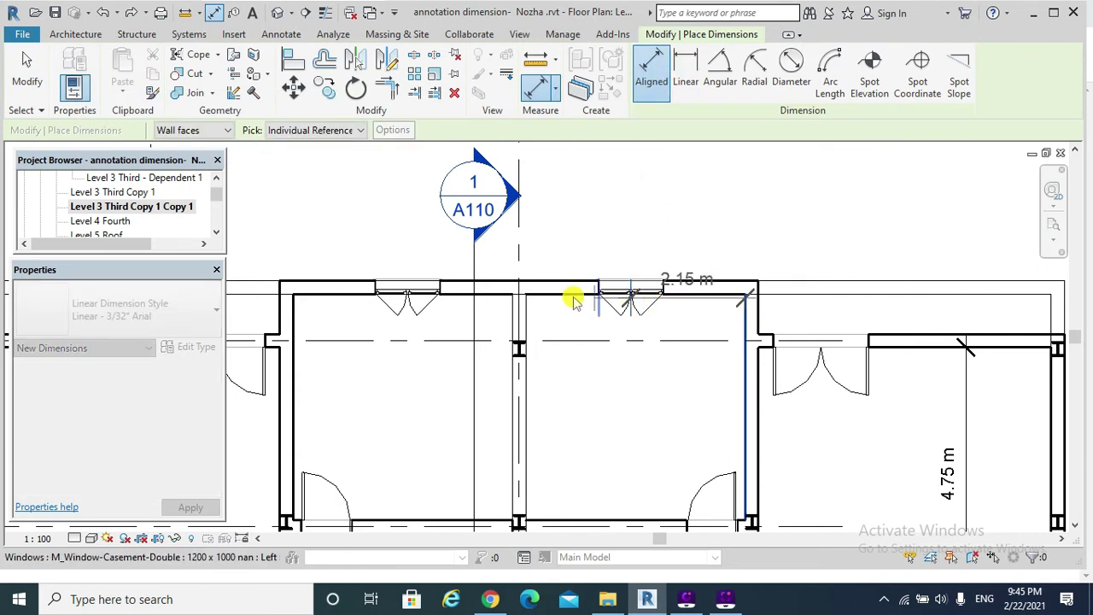
click(524, 295)
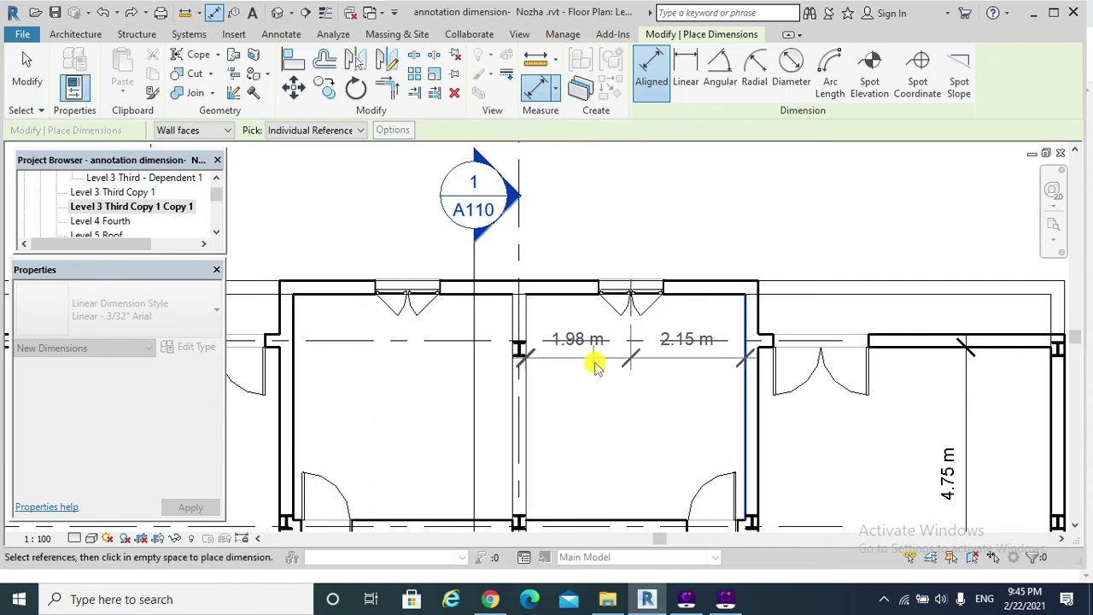
click(620, 394)
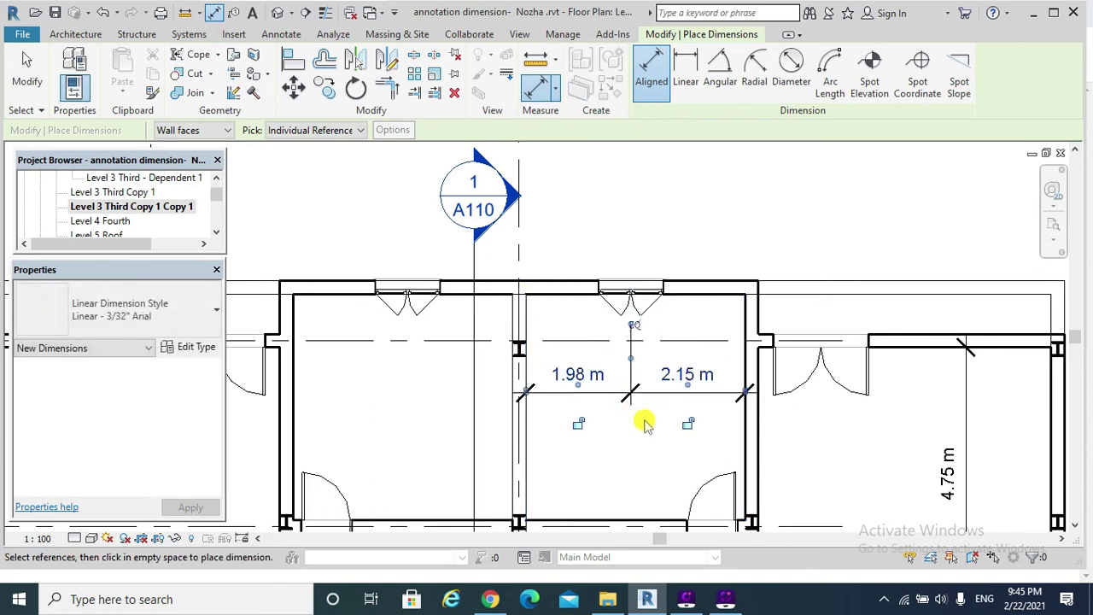
click(634, 325)
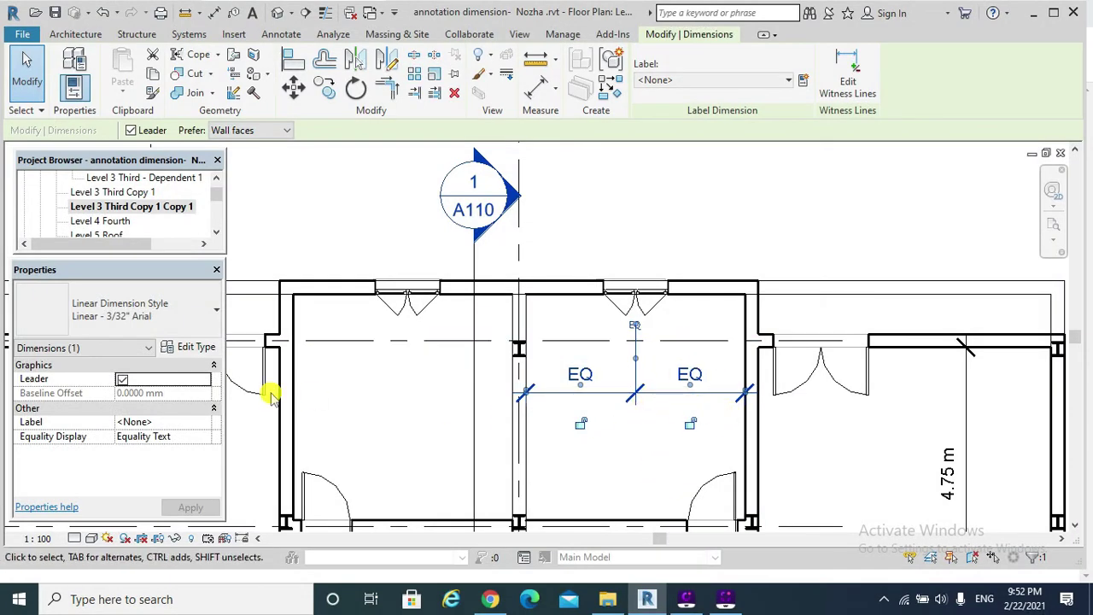
Step: Set the dimension's Equality Display to Value so each segment reads 2.06 m
click(205, 436)
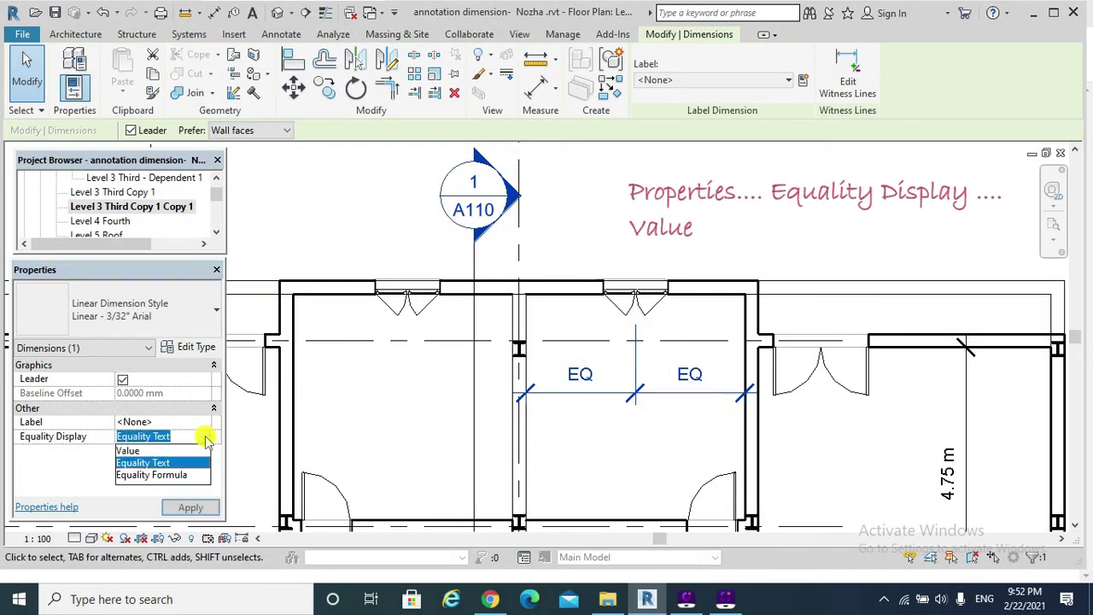
click(158, 450)
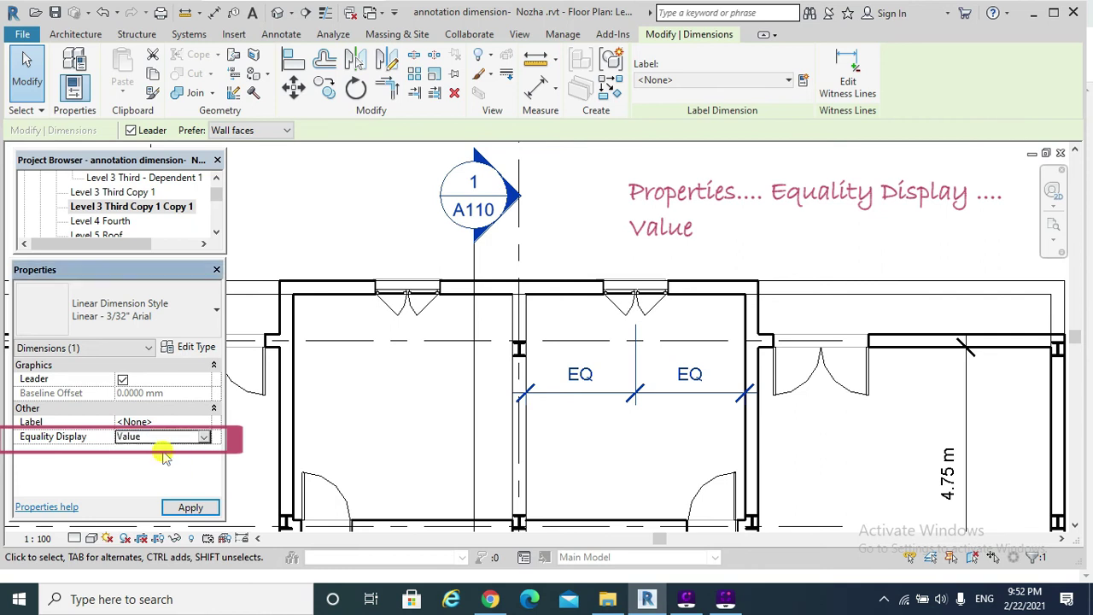
click(189, 507)
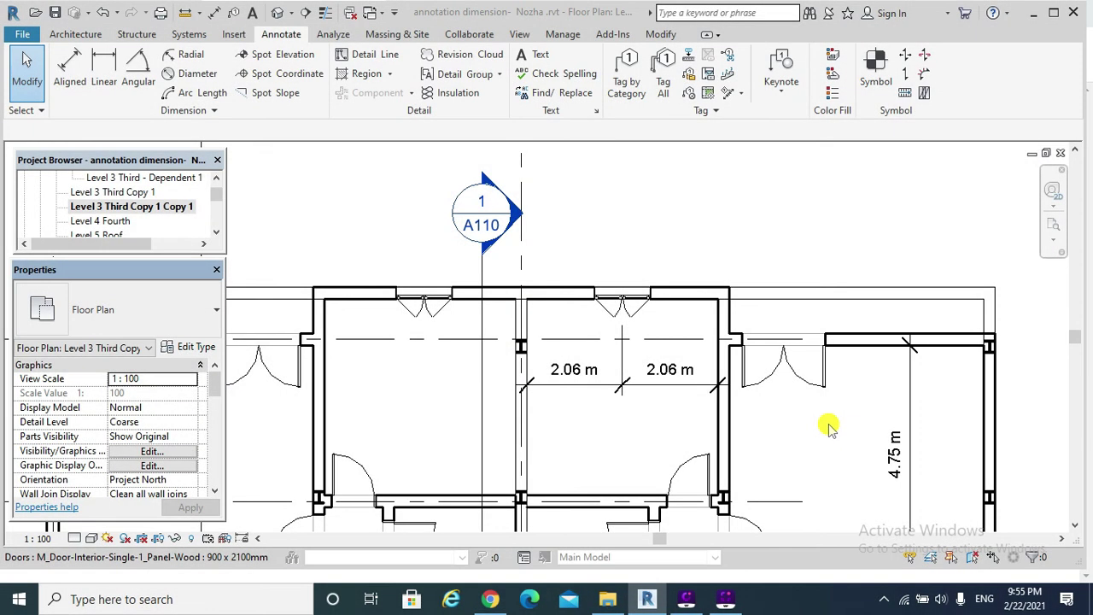
click(668, 384)
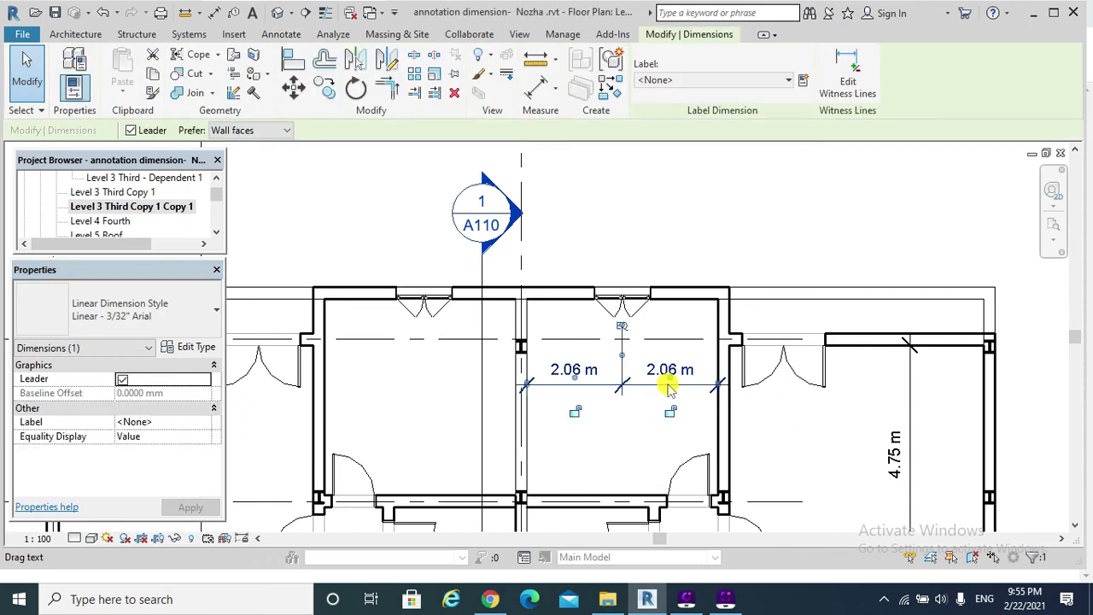
Step: Duplicate the dimension type as 'Linear - 3/32" Arial 2' and review its type parameters
click(200, 349)
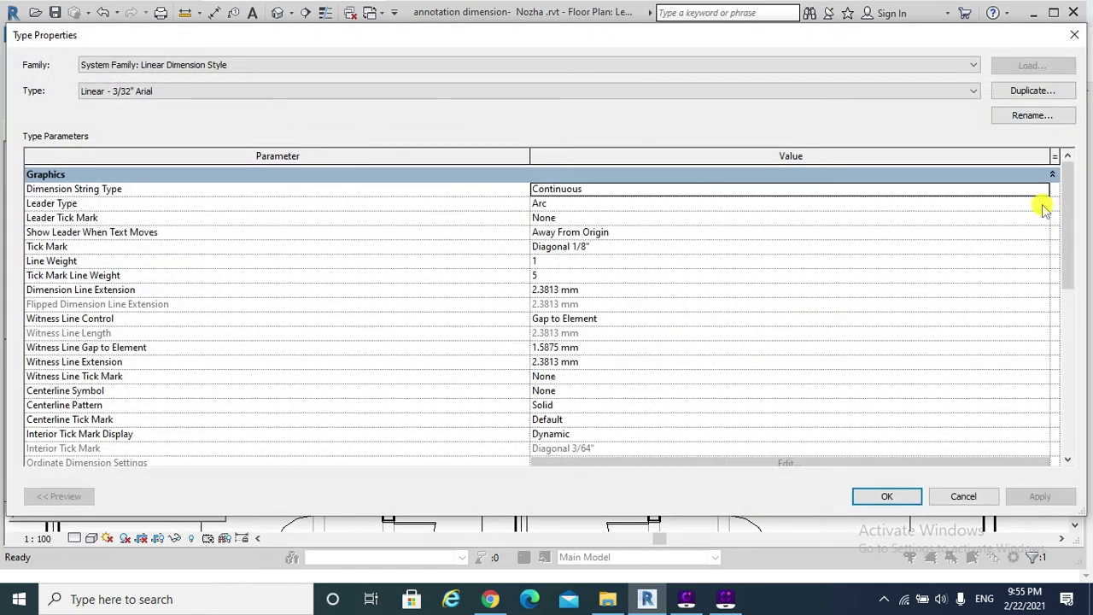
click(1029, 90)
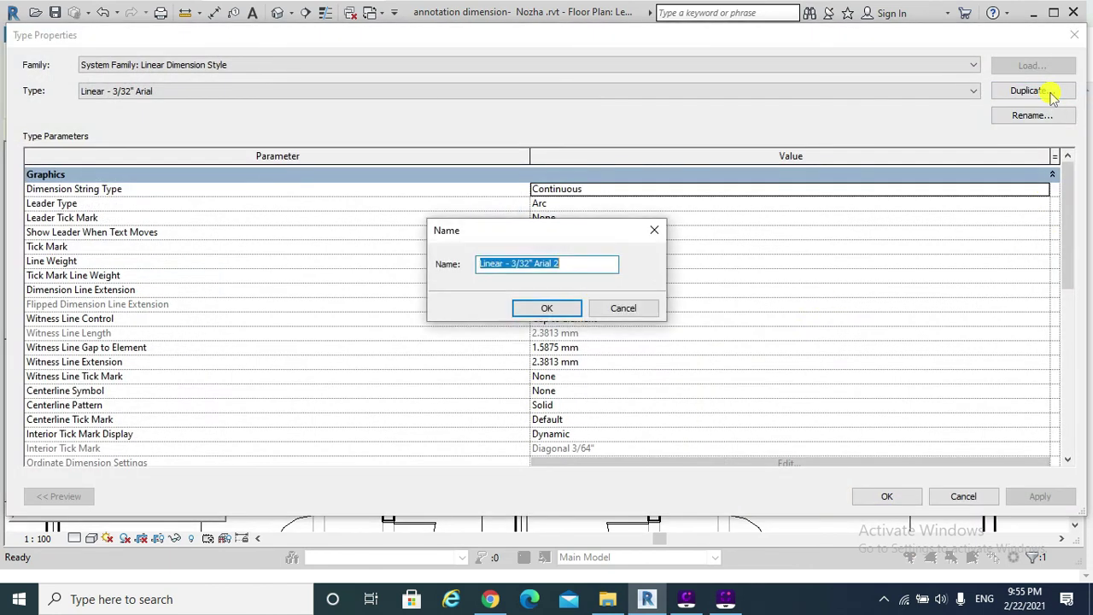
click(559, 309)
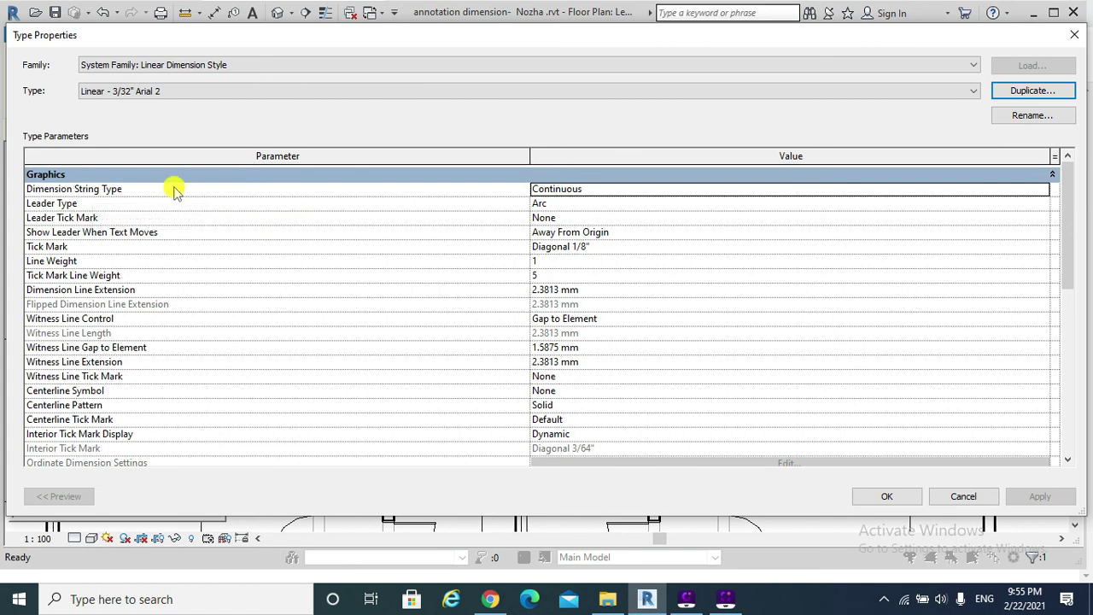
scroll(173, 191, down, 5)
scroll(150, 337, down, 2)
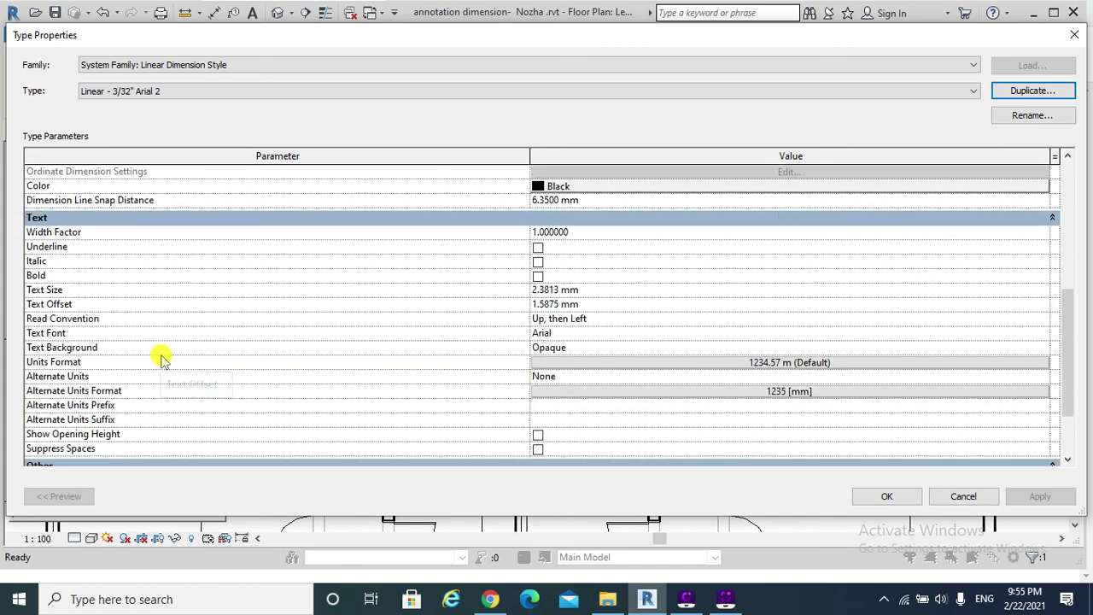
scroll(210, 311, down, 2)
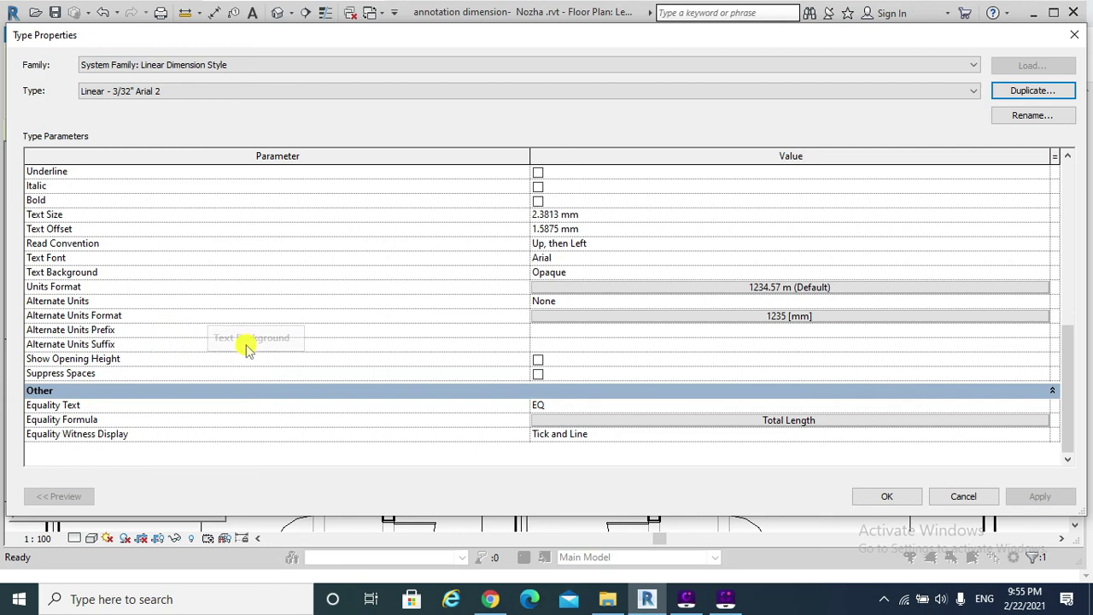